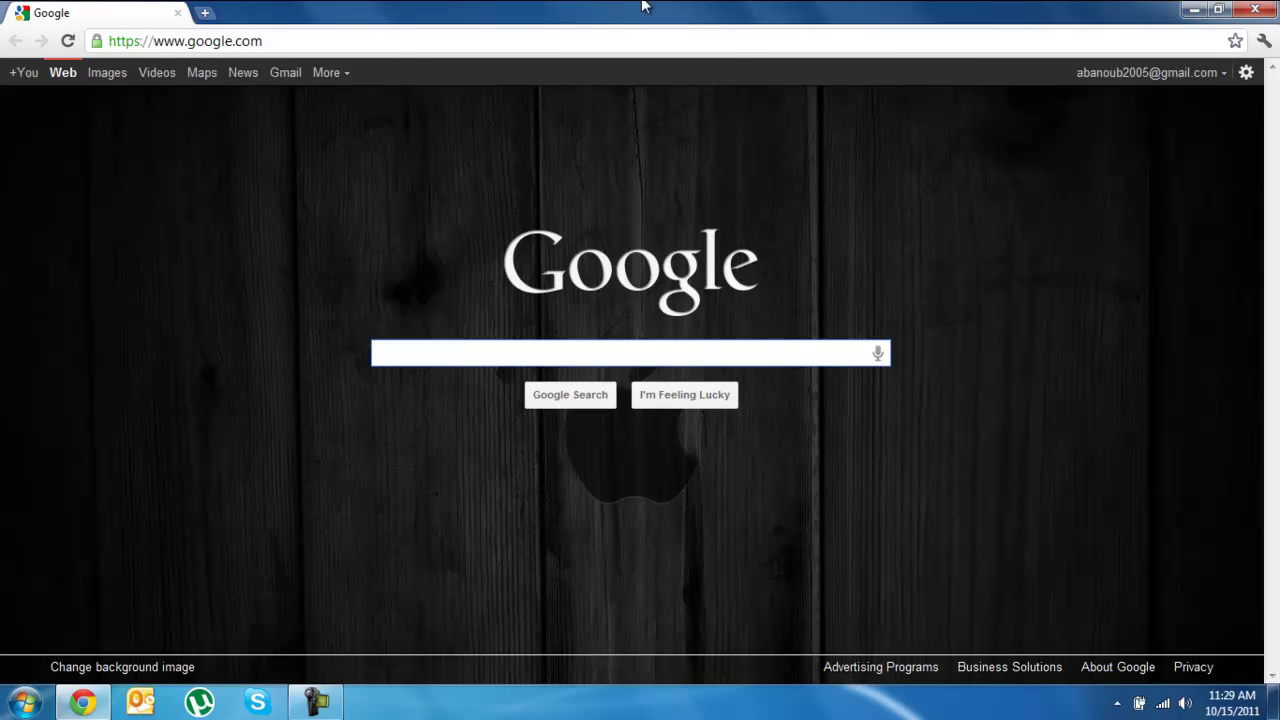
{"action": "left_click", "coordinate": [395, 47]}
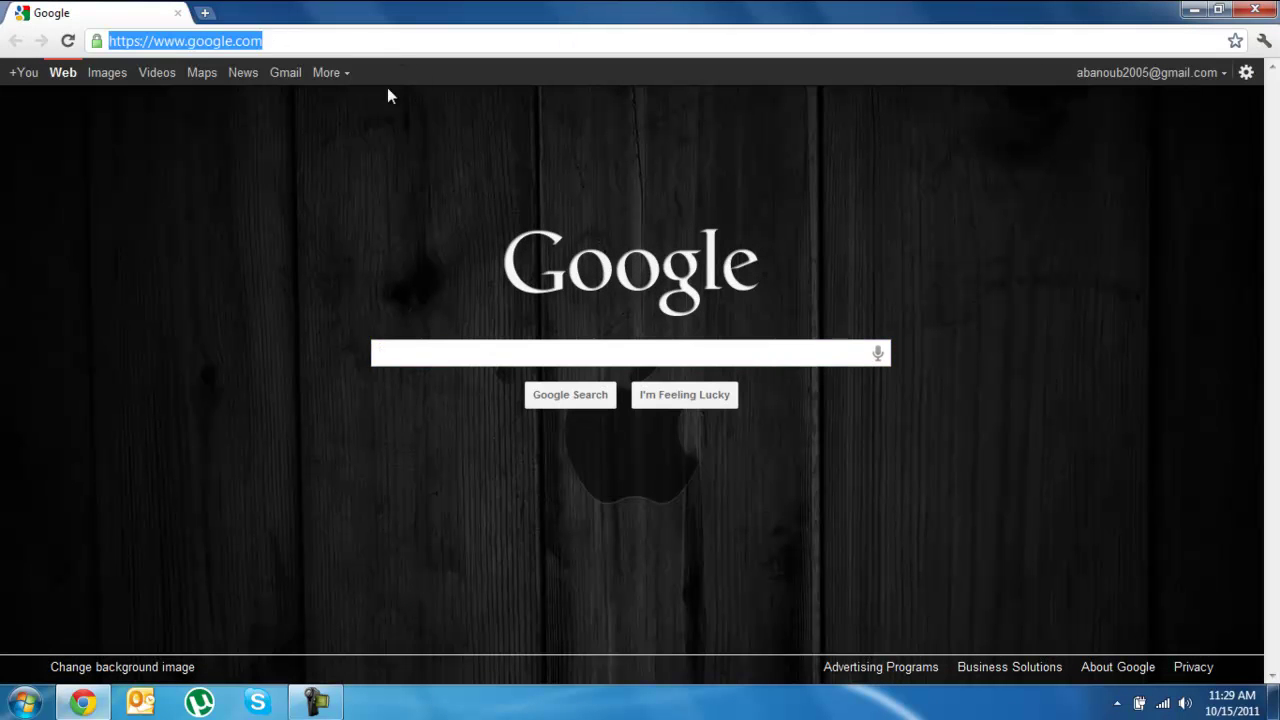
{"action": "type", "text": "www."}
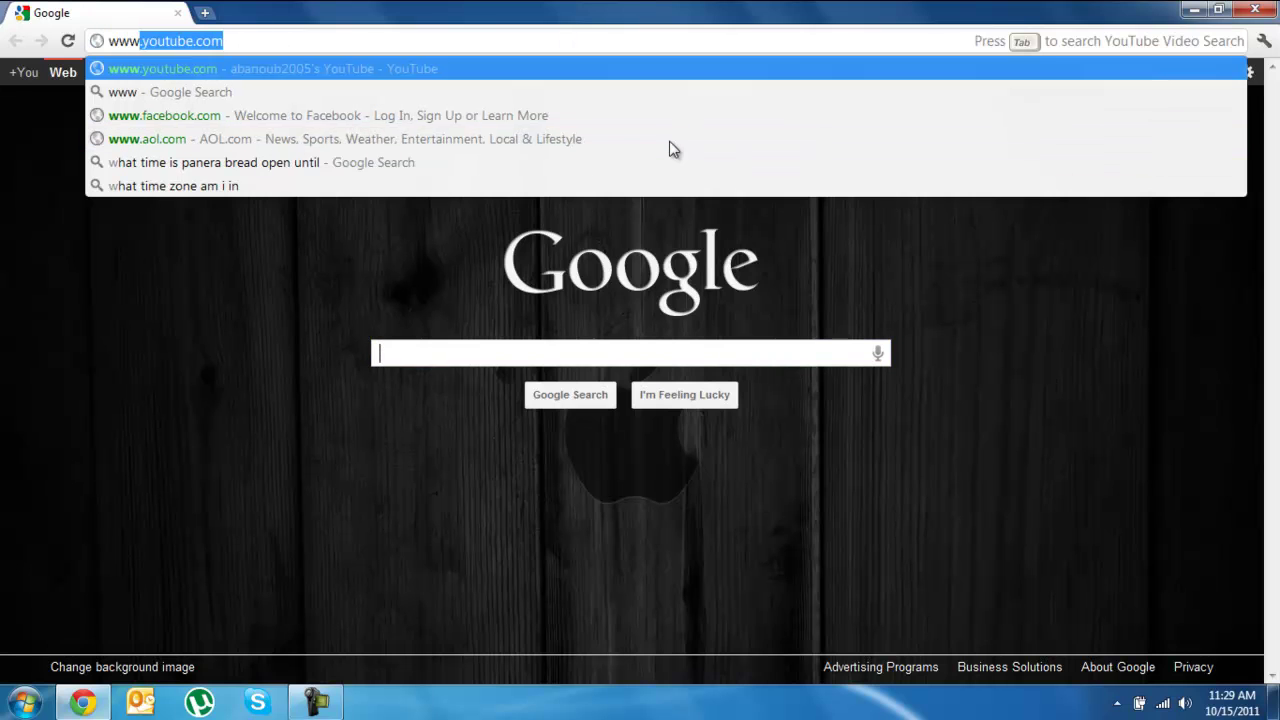
{"action": "type", "text": "custopack.com"}
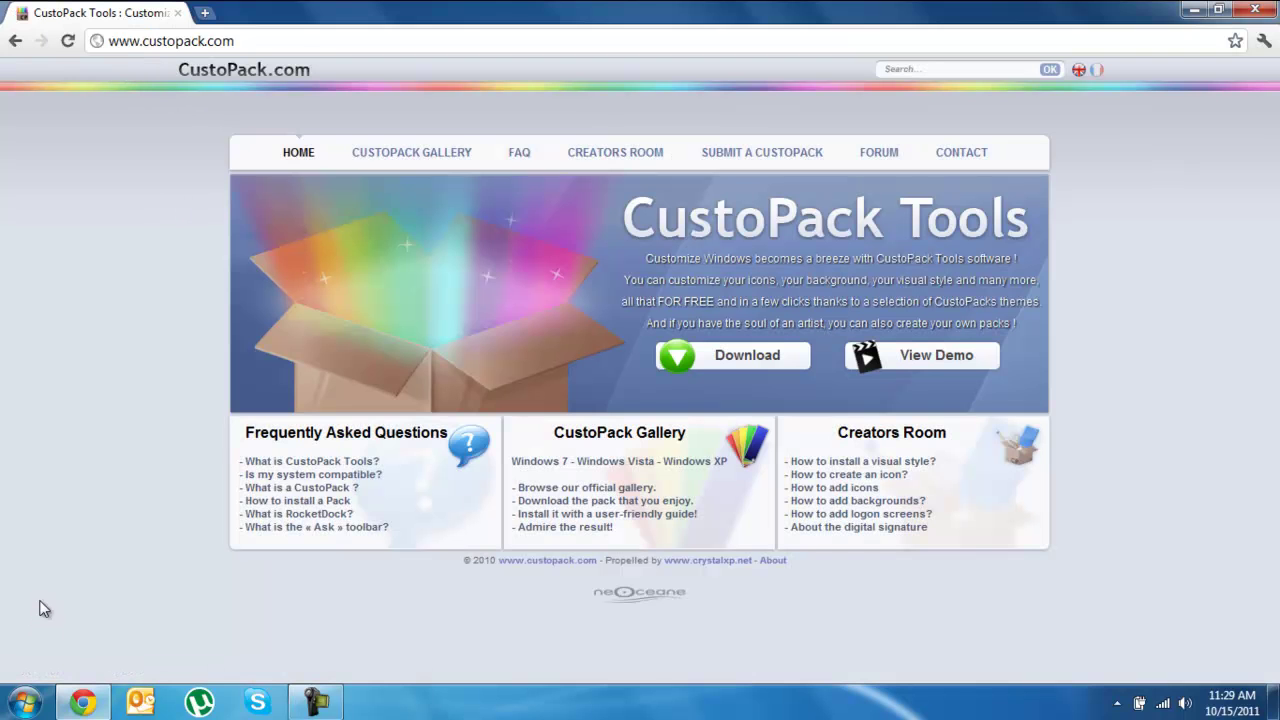
Download the CustoPack Tools installer, CustoPacks-1.0.0.40.exe, from the first FTP server on its download page
{"action": "left_click", "coordinate": [727, 362]}
{"action": "scroll", "coordinate": [716, 364], "scroll_direction": "down", "scroll_amount": 3}
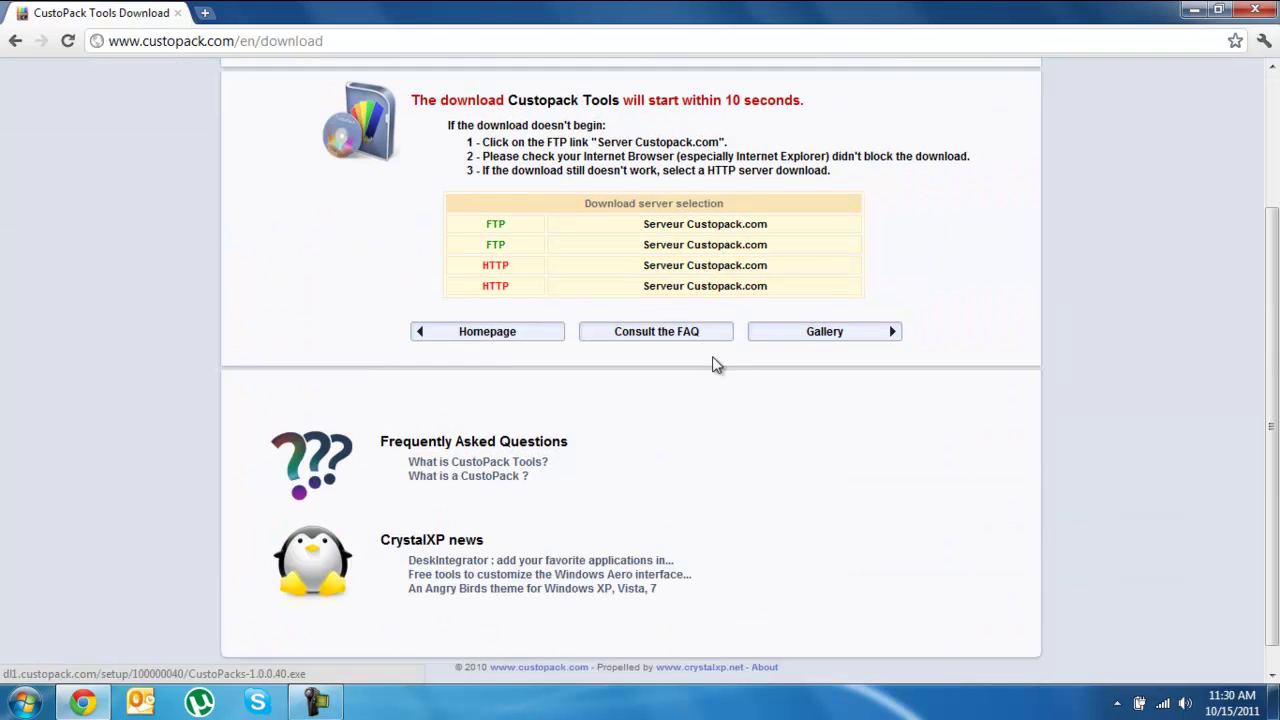
{"action": "left_click", "coordinate": [696, 250]}
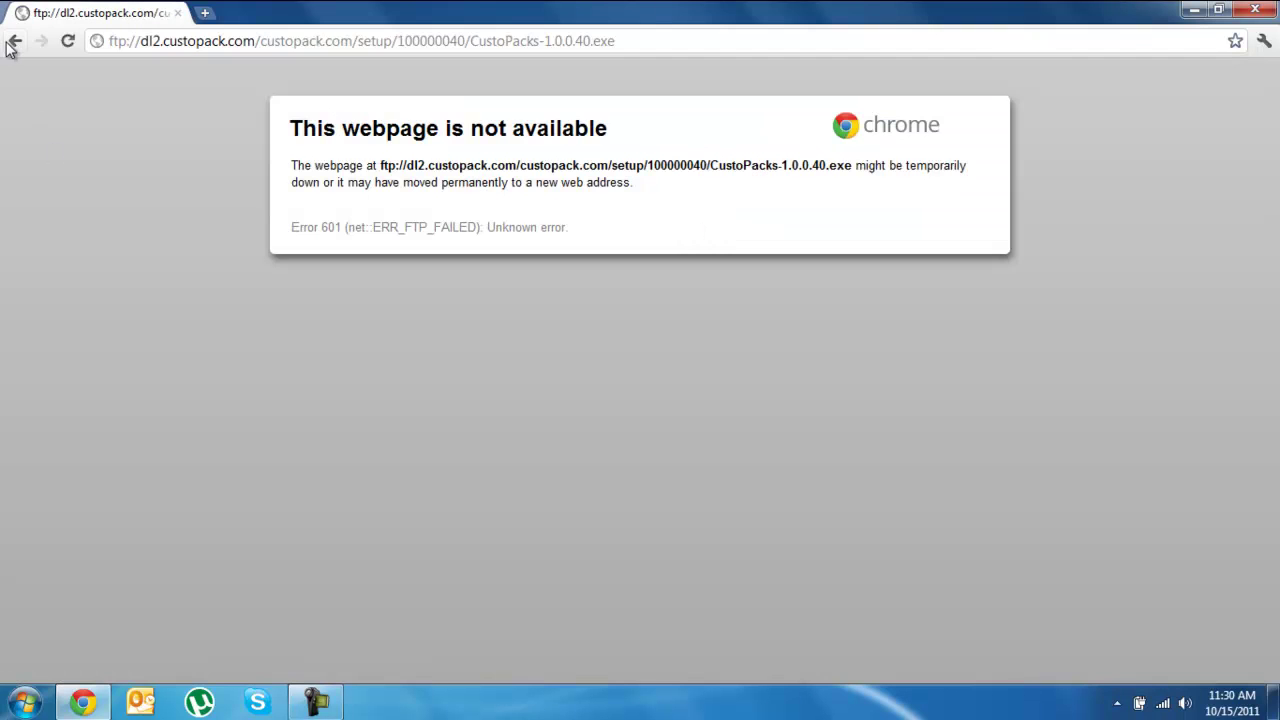
{"action": "left_click", "coordinate": [14, 41]}
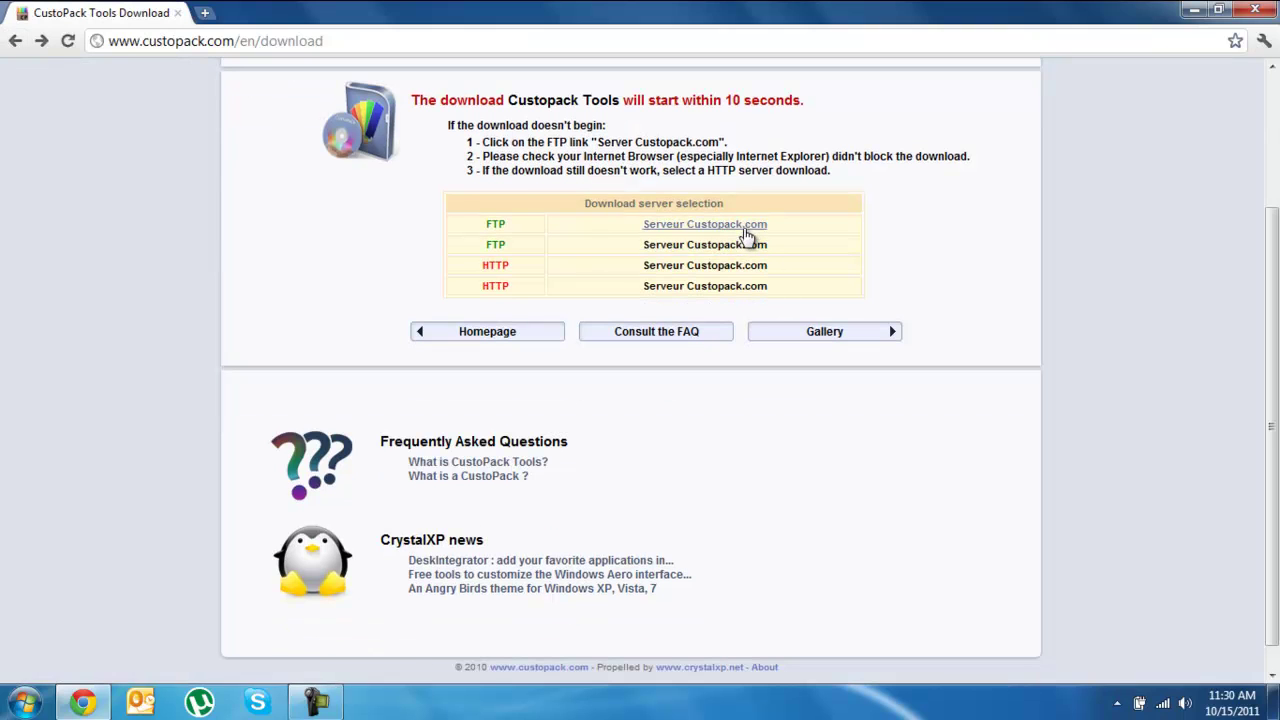
{"action": "left_click", "coordinate": [650, 228]}
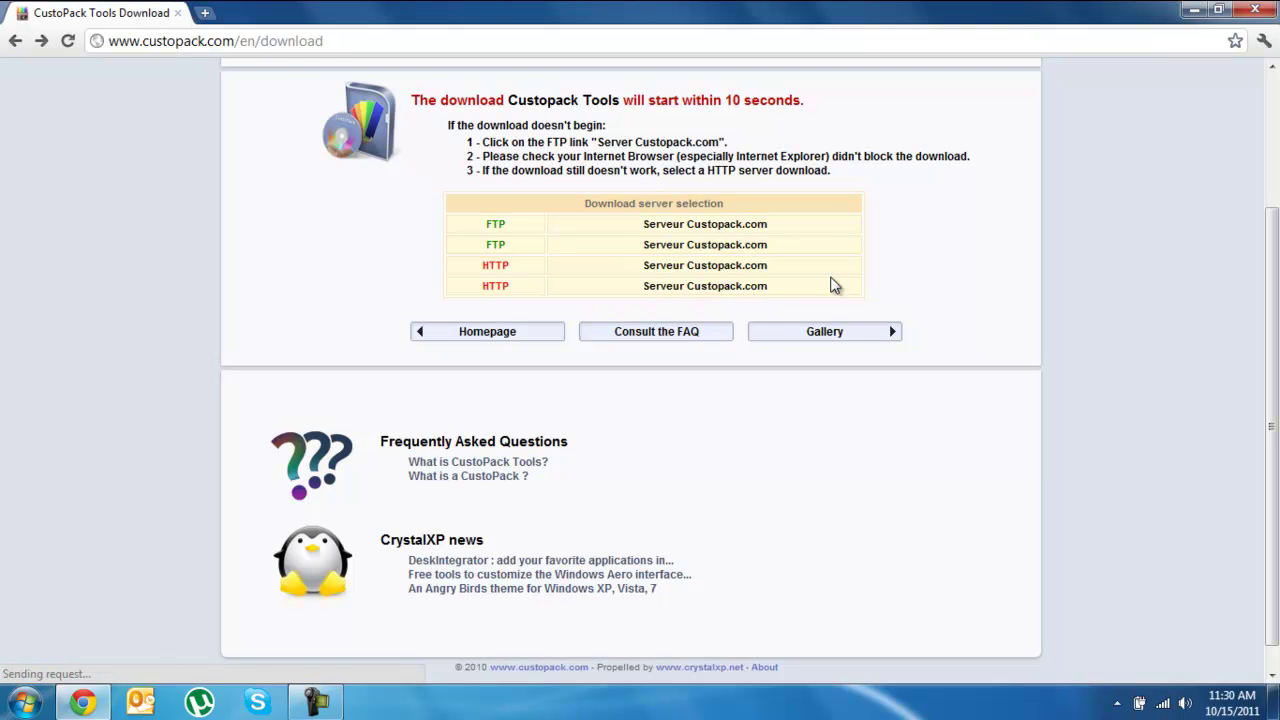
{"action": "left_click", "coordinate": [299, 664]}
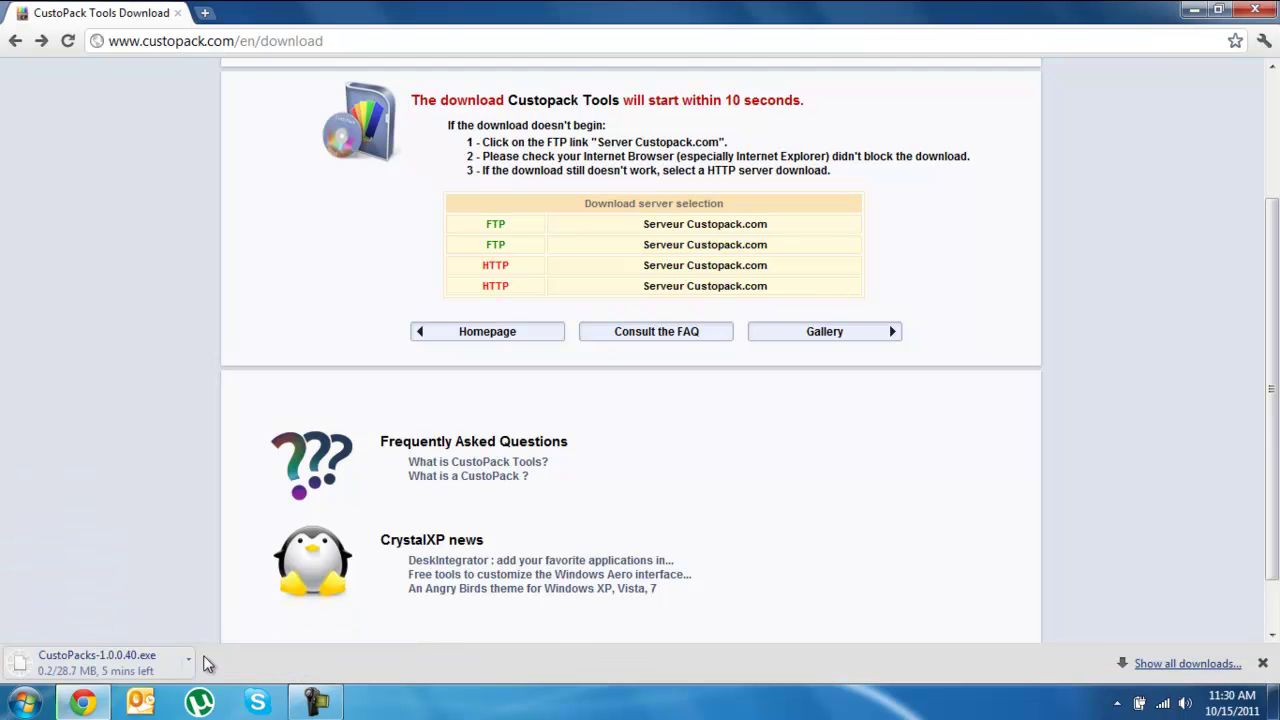
Open the CustoPack gallery and look through the available Windows 7 themes
{"action": "scroll", "coordinate": [271, 250], "scroll_direction": "down", "scroll_amount": 1}
{"action": "scroll", "coordinate": [274, 248], "scroll_direction": "up", "scroll_amount": 1}
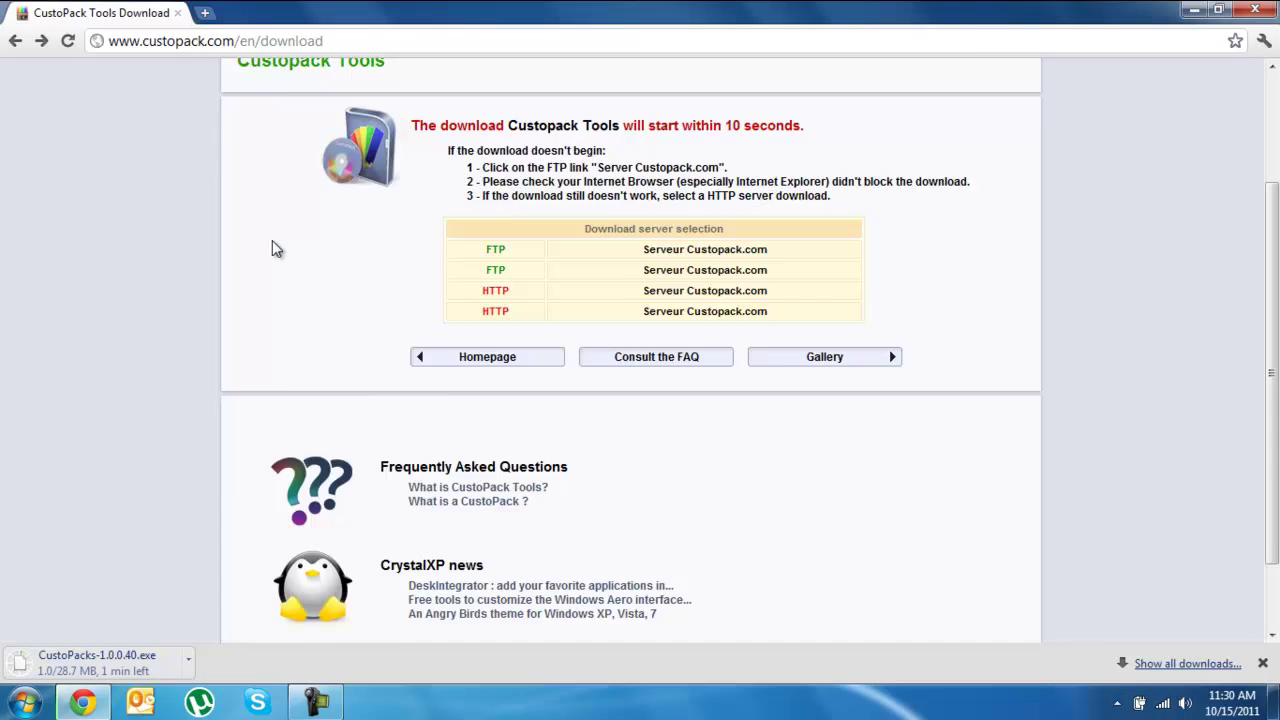
{"action": "scroll", "coordinate": [276, 248], "scroll_direction": "up", "scroll_amount": 1}
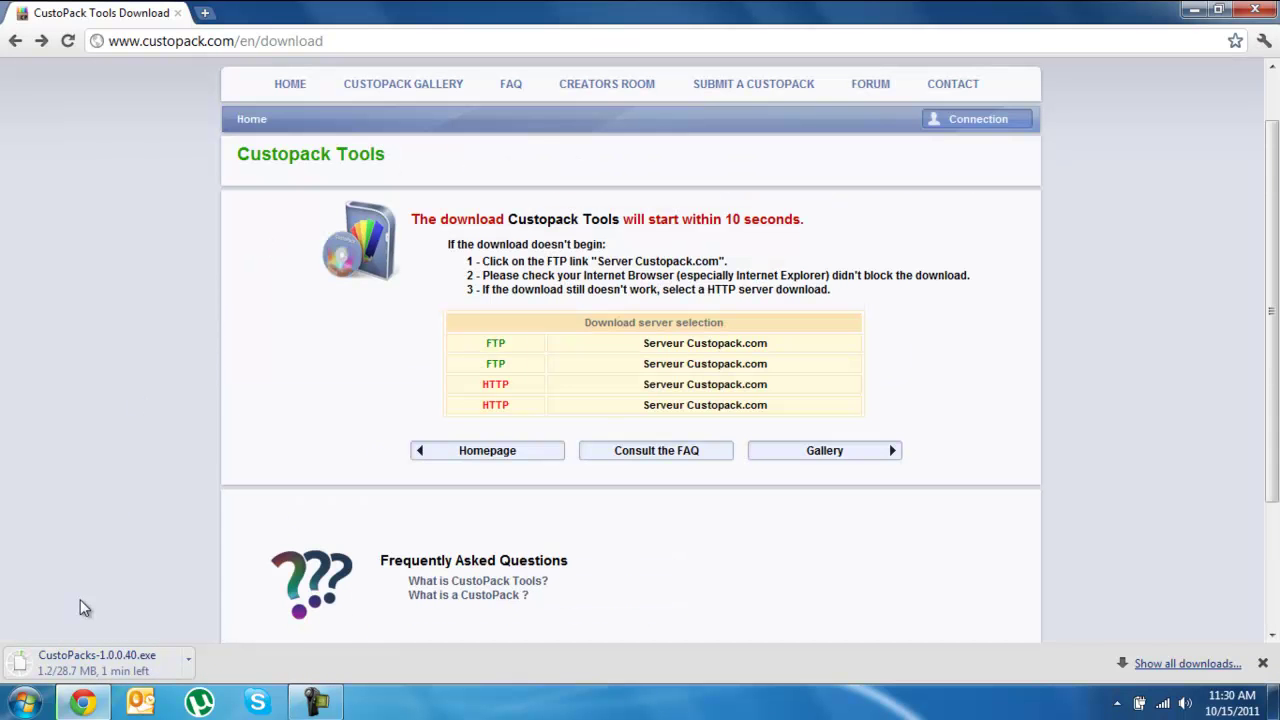
{"action": "left_click", "coordinate": [405, 90]}
{"action": "scroll", "coordinate": [396, 298], "scroll_direction": "down", "scroll_amount": 2}
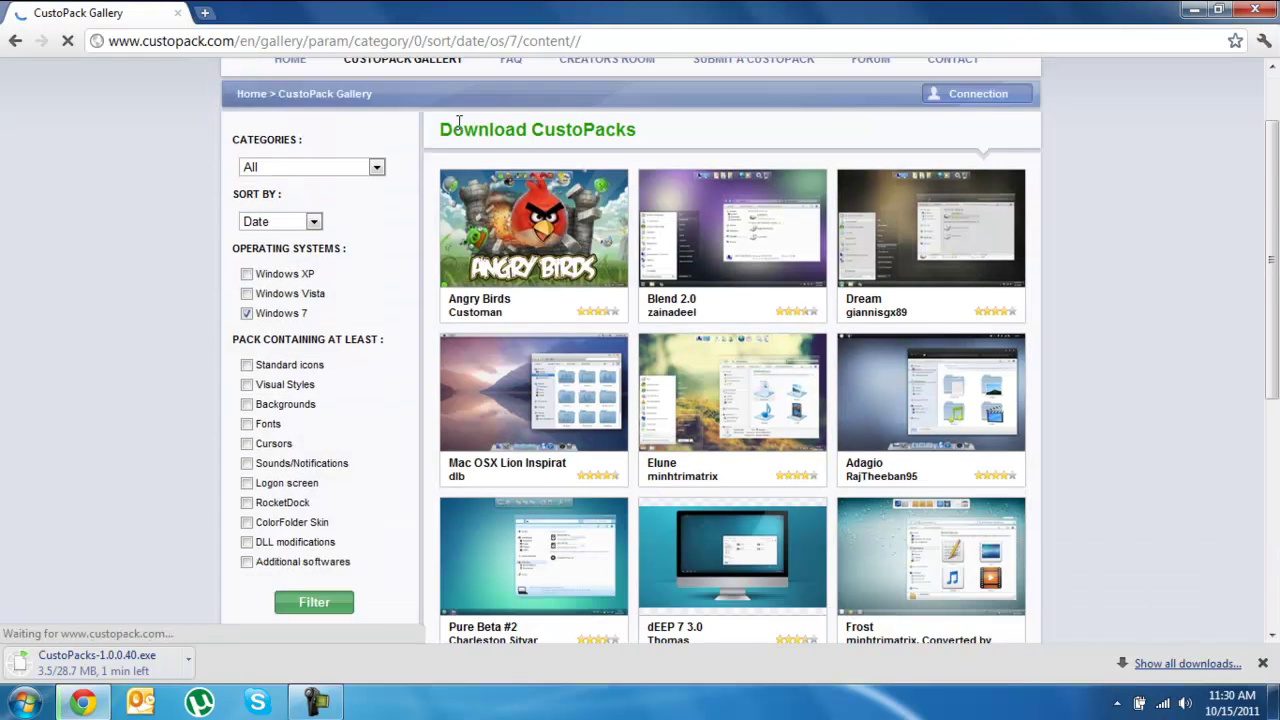
{"action": "mouse_move", "coordinate": [489, 328]}
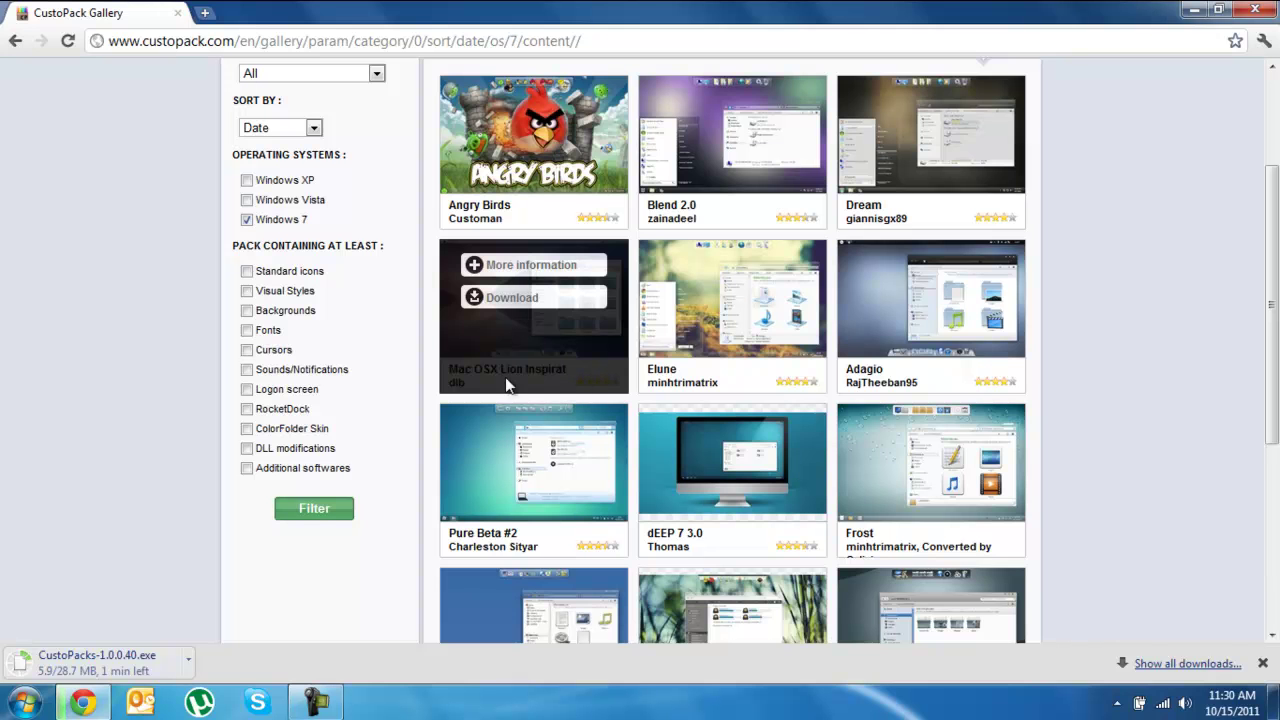
{"action": "scroll", "coordinate": [1245, 405], "scroll_direction": "up", "scroll_amount": 2}
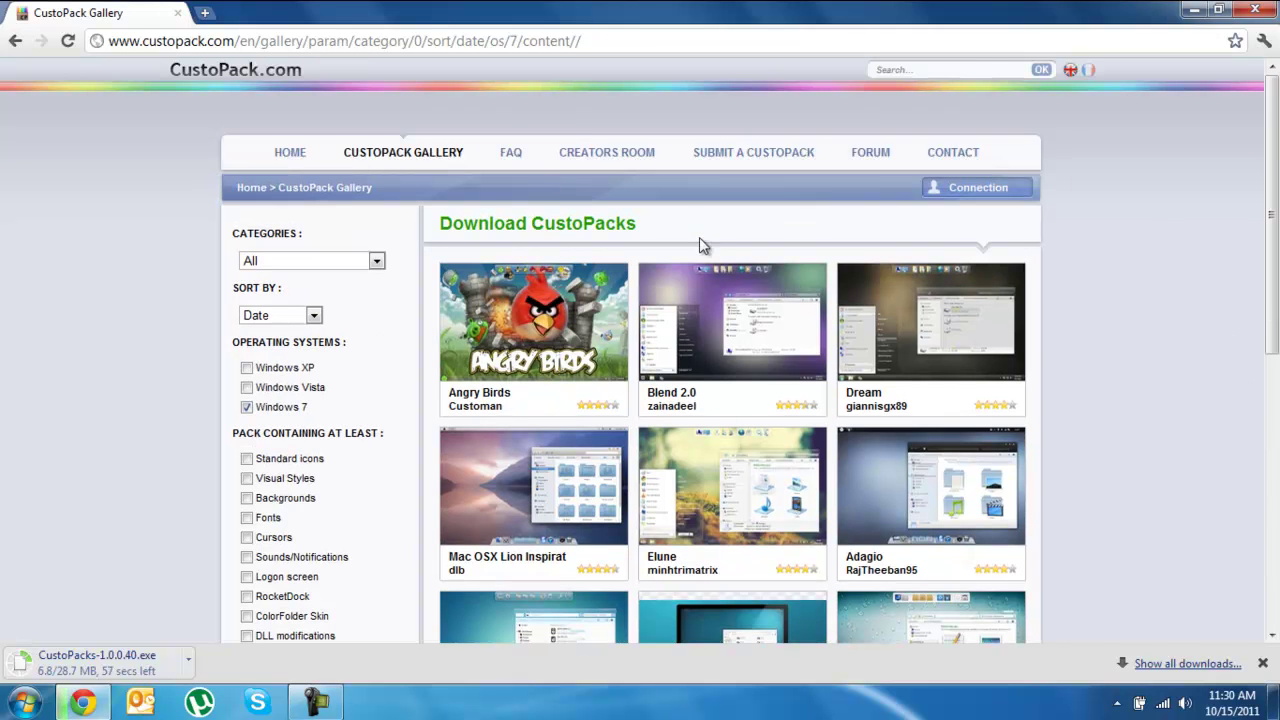
{"action": "scroll", "coordinate": [699, 237], "scroll_direction": "down", "scroll_amount": 2}
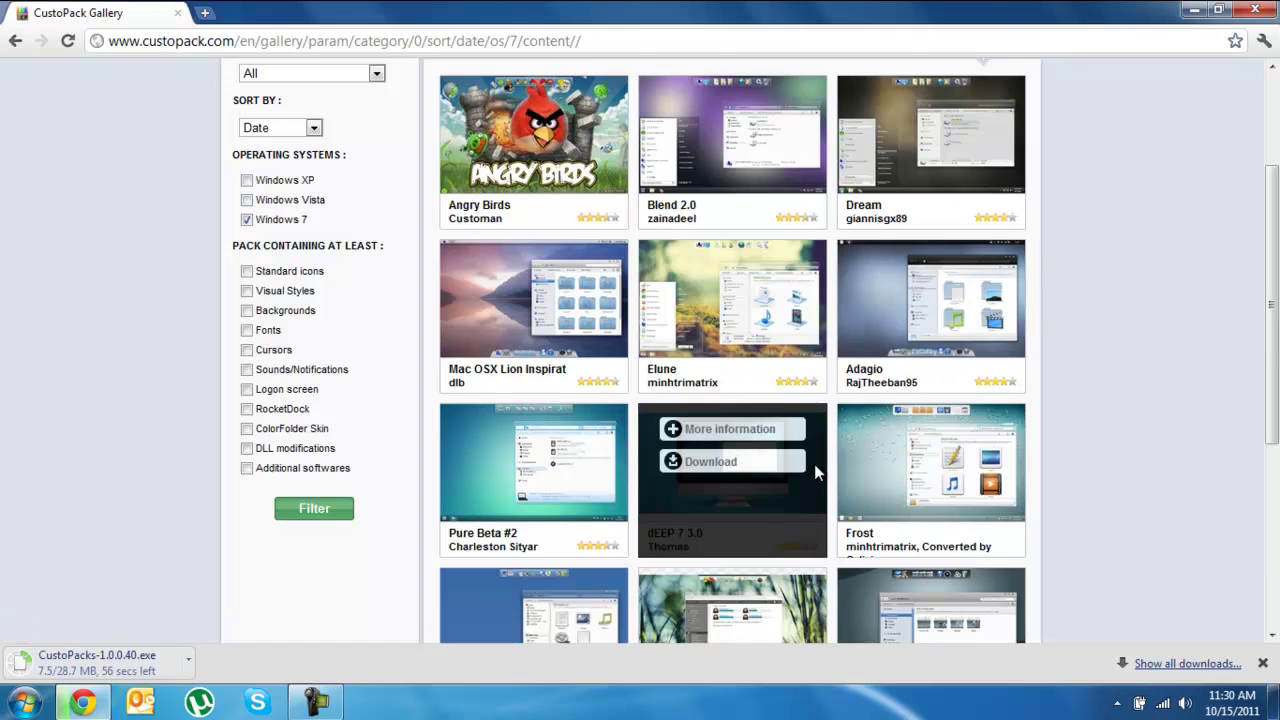
Open the Frost theme's information page, browse its preview screenshots, and return to the gallery
{"action": "scroll", "coordinate": [1040, 450], "scroll_direction": "down", "scroll_amount": 1}
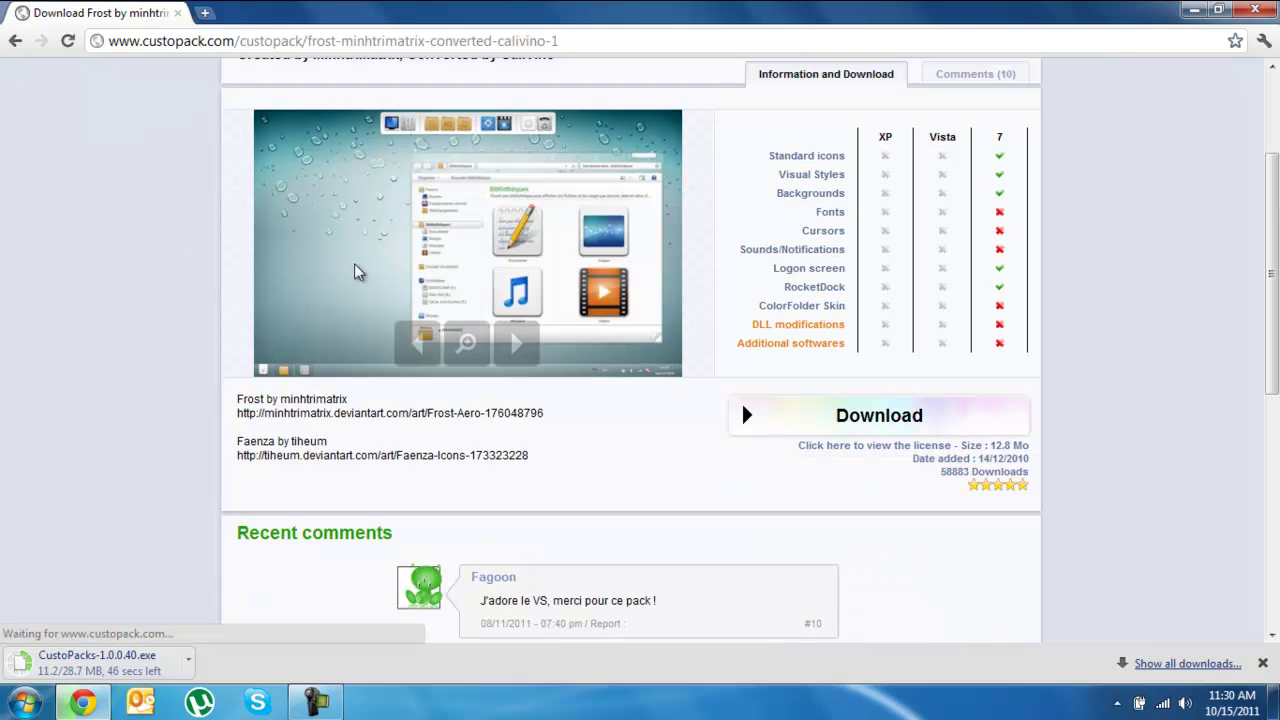
{"action": "left_click", "coordinate": [514, 343]}
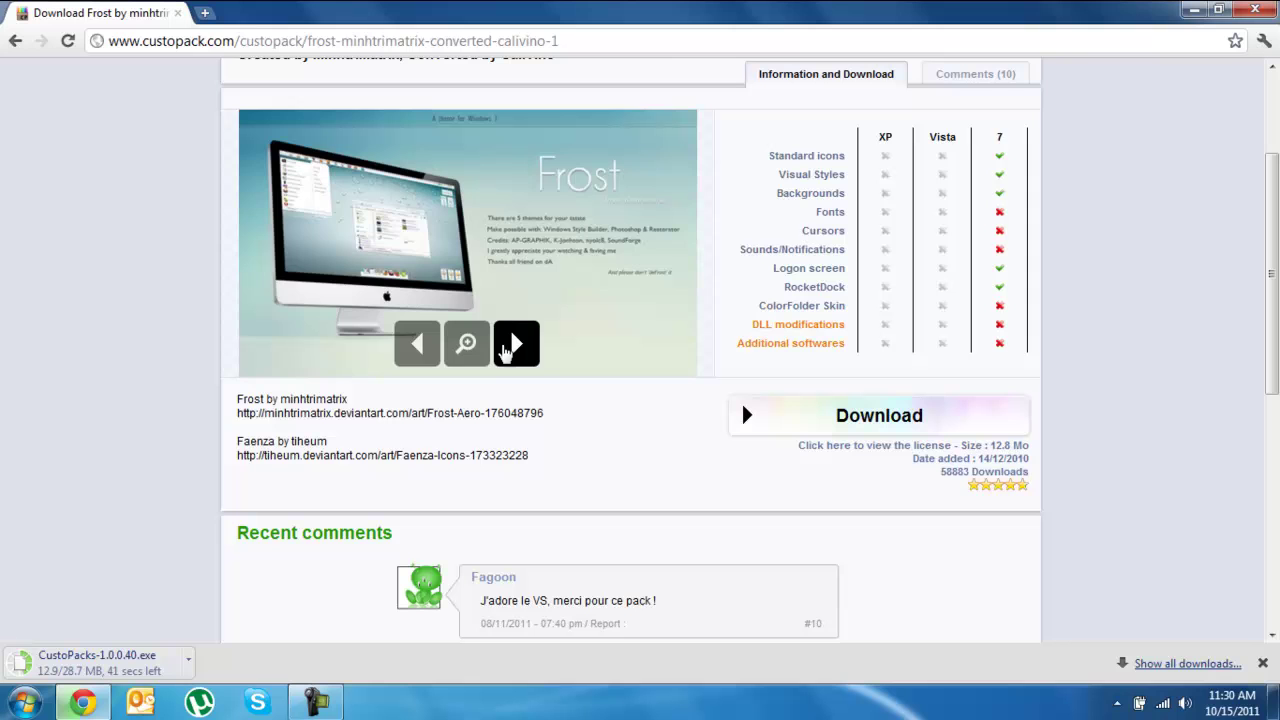
{"action": "left_click", "coordinate": [507, 347]}
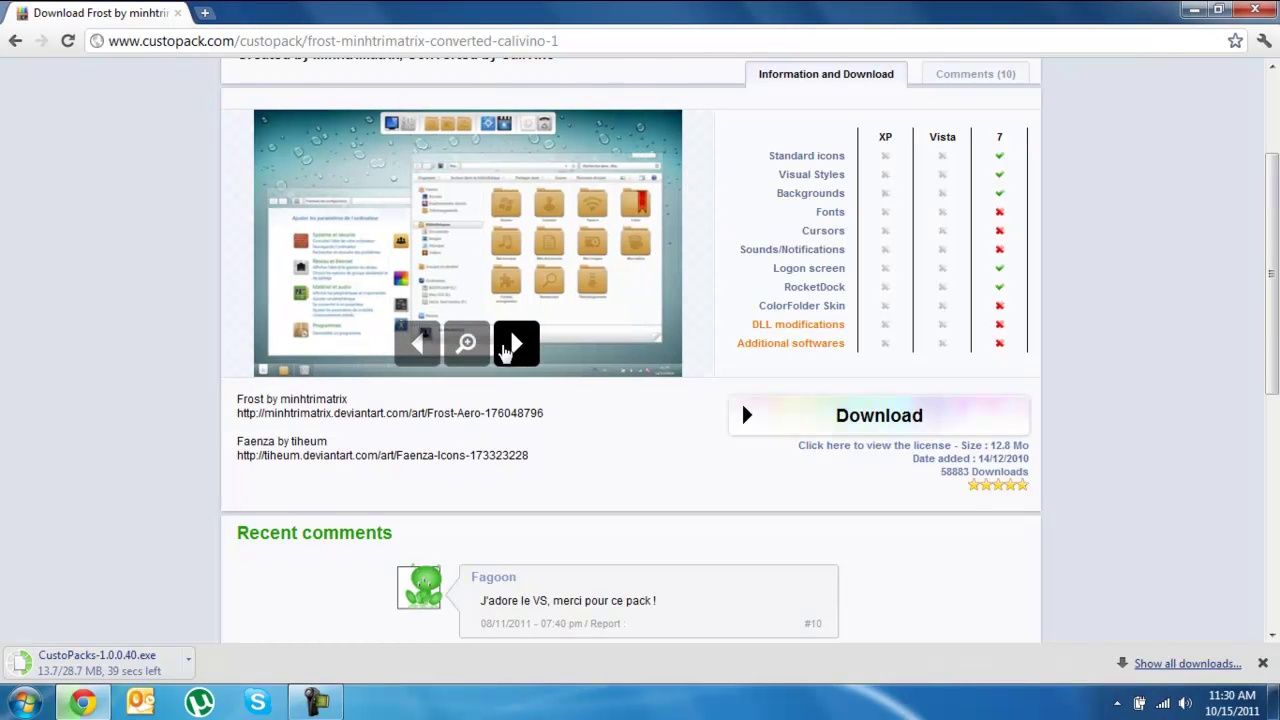
{"action": "left_click", "coordinate": [514, 345]}
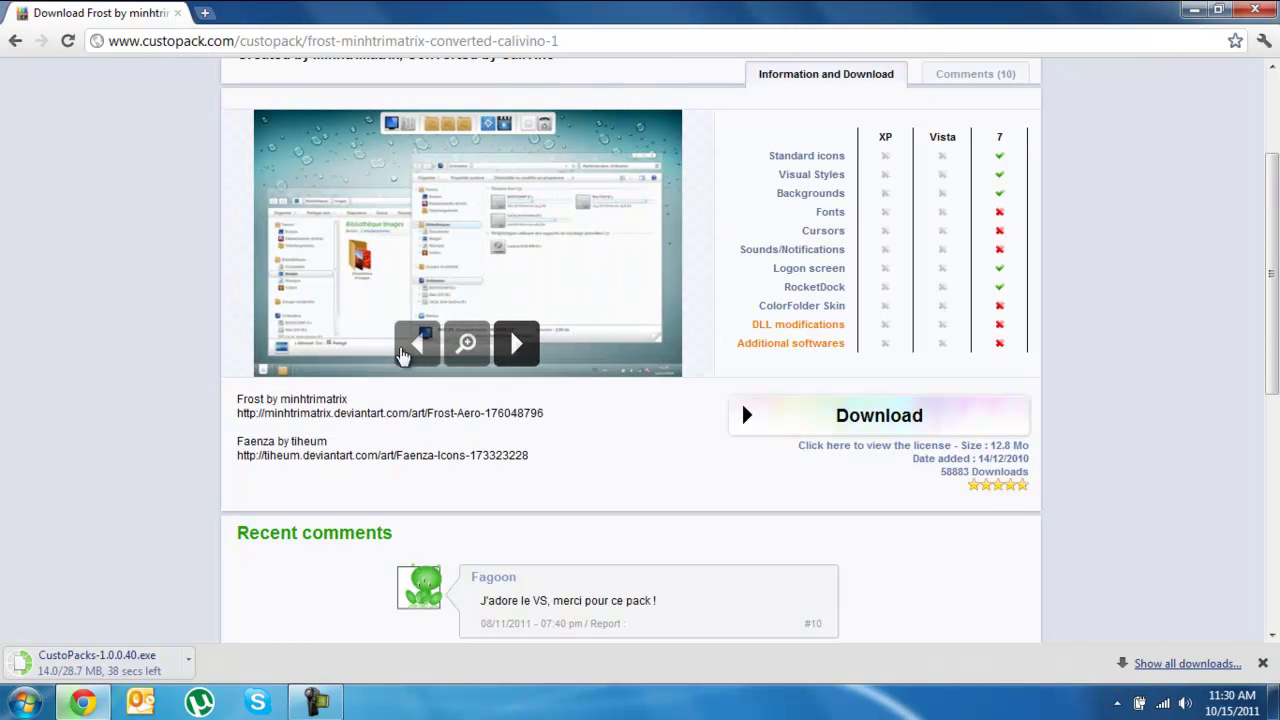
{"action": "left_click", "coordinate": [517, 345]}
{"action": "left_click", "coordinate": [417, 343]}
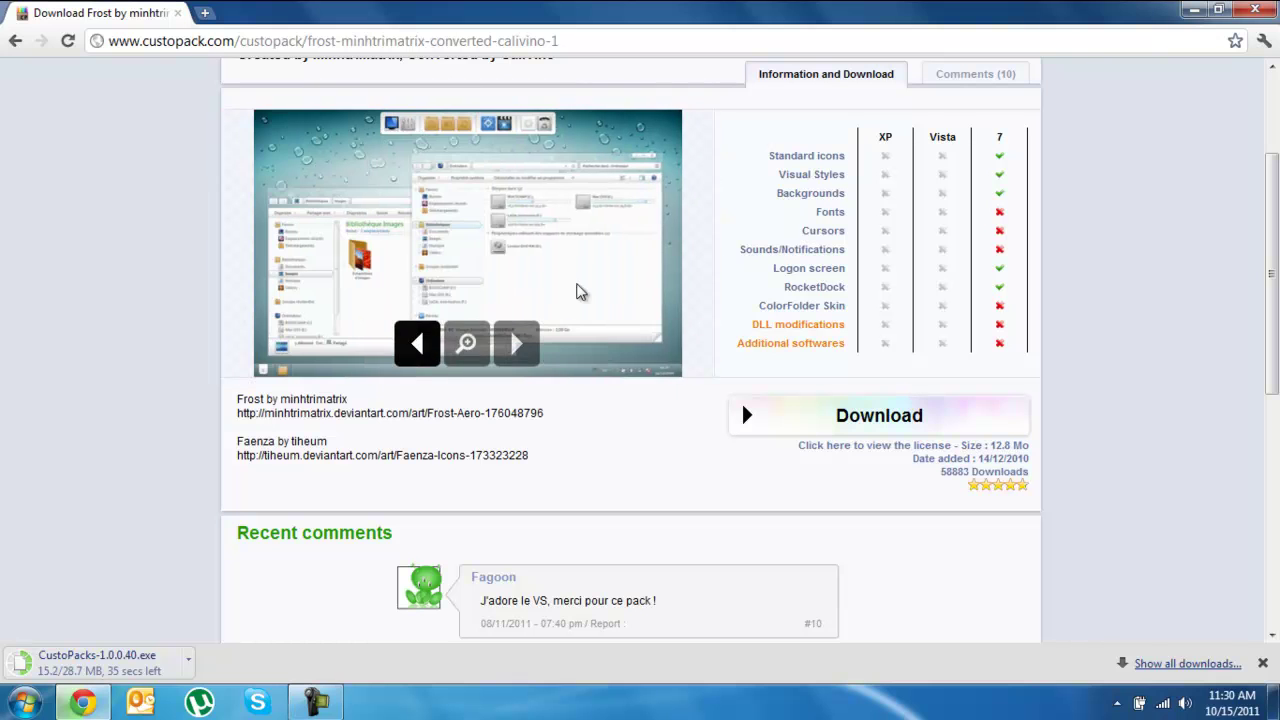
{"action": "left_click", "coordinate": [16, 42]}
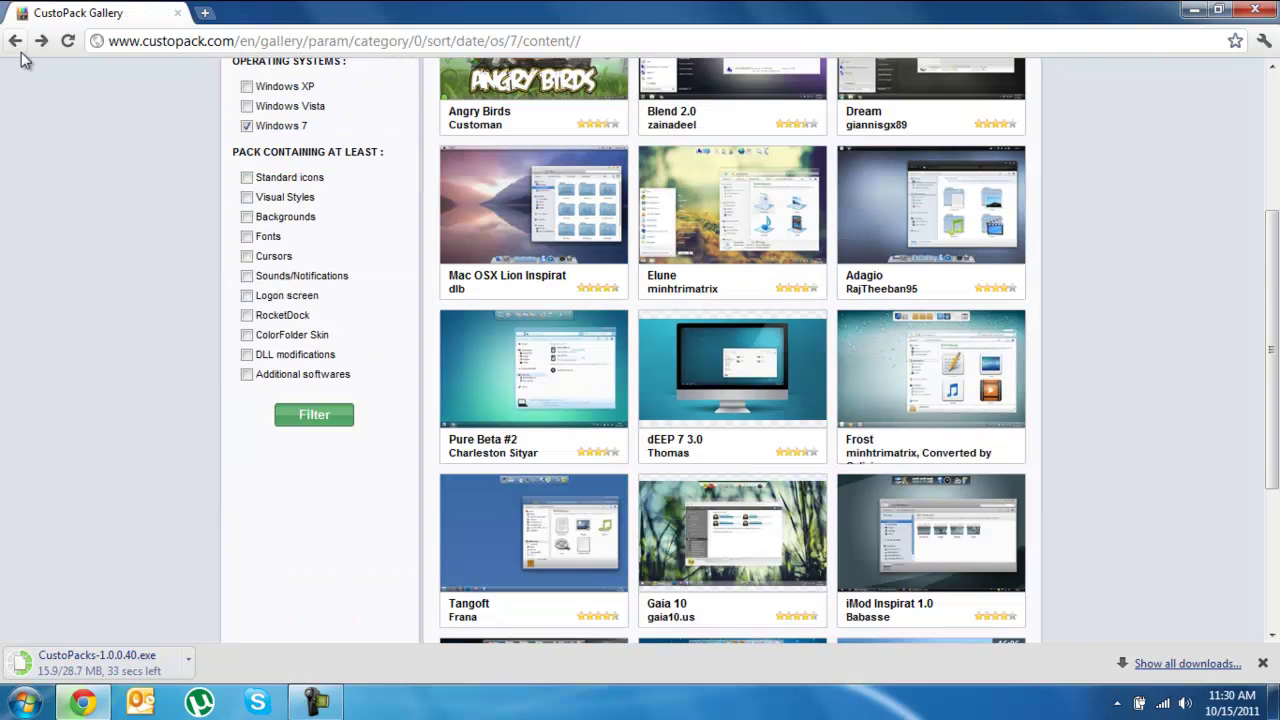
Download the Mac OSX Lion Inspirat theme from the gallery using the first FTP server
{"action": "scroll", "coordinate": [701, 263], "scroll_direction": "up", "scroll_amount": 1}
{"action": "mouse_move", "coordinate": [500, 277]}
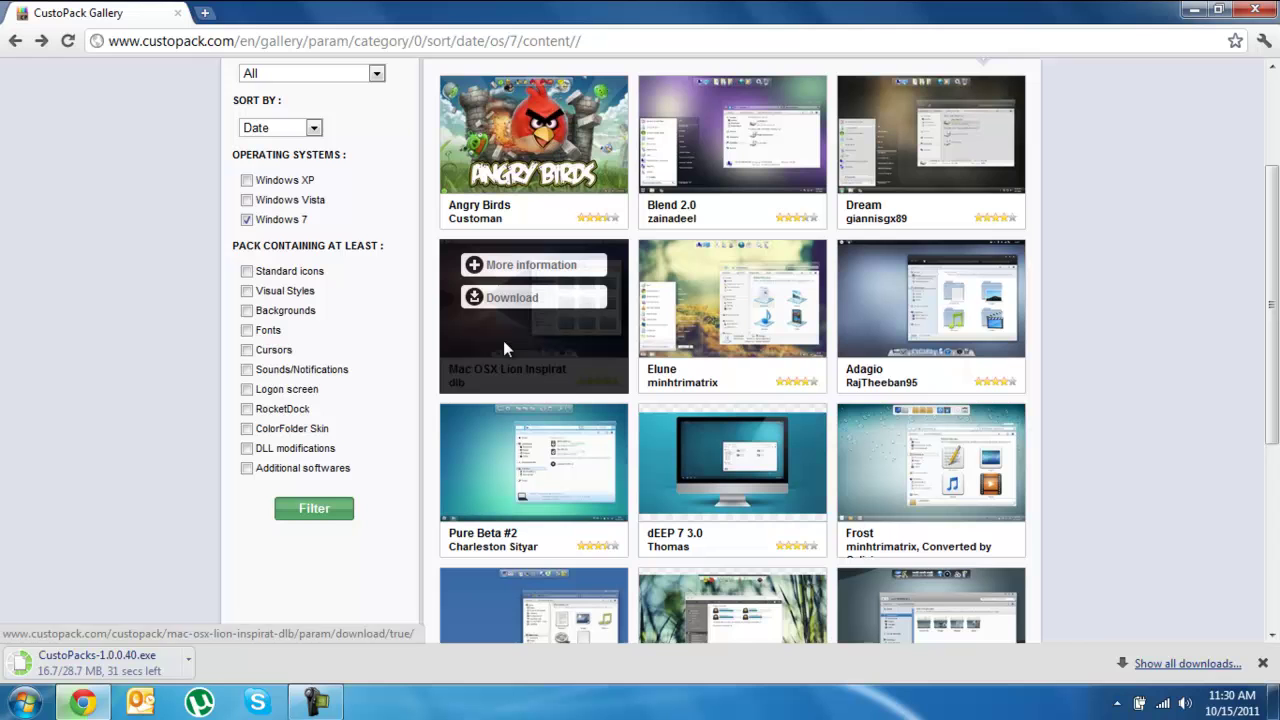
{"action": "left_click", "coordinate": [533, 297]}
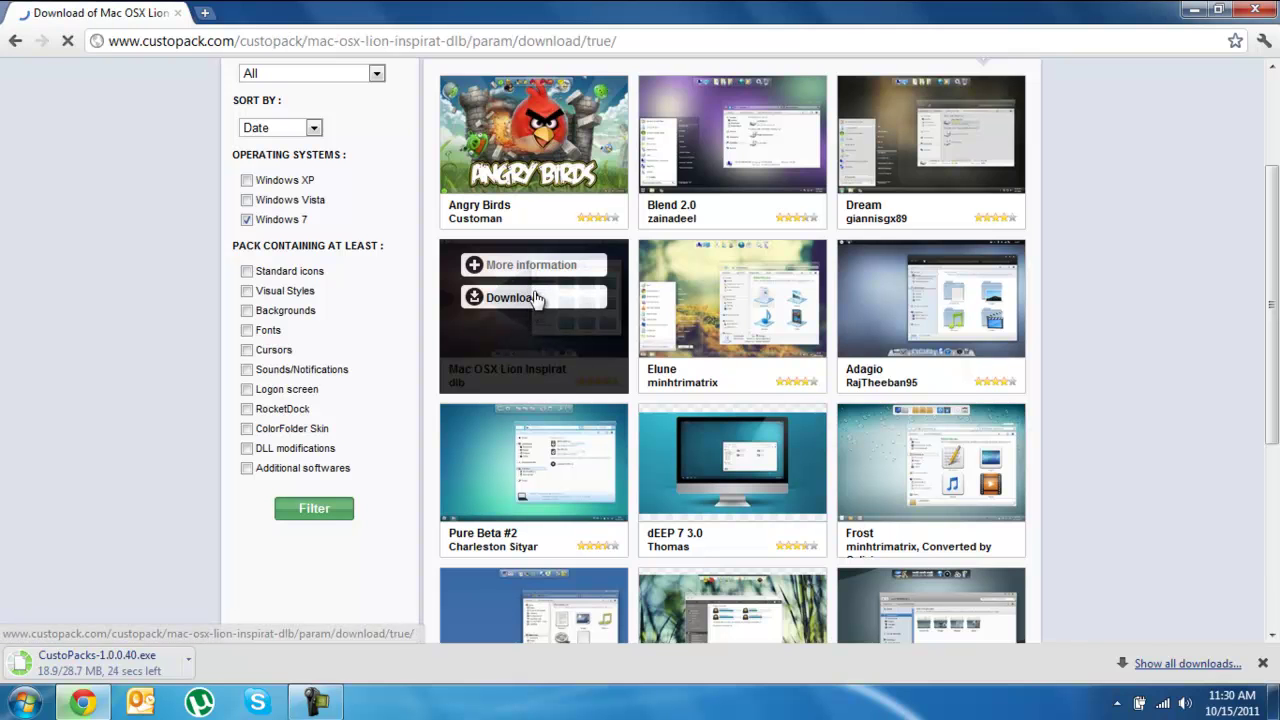
{"action": "scroll", "coordinate": [606, 350], "scroll_direction": "down", "scroll_amount": 2}
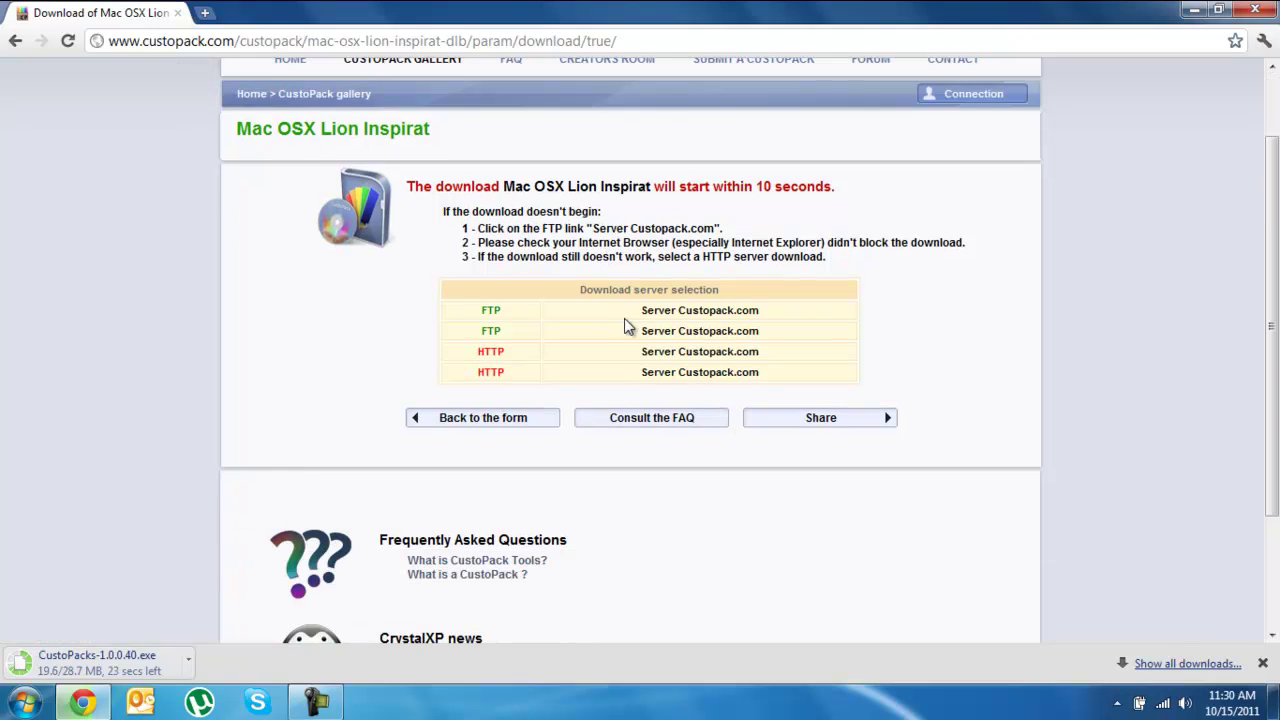
{"action": "left_click", "coordinate": [649, 313]}
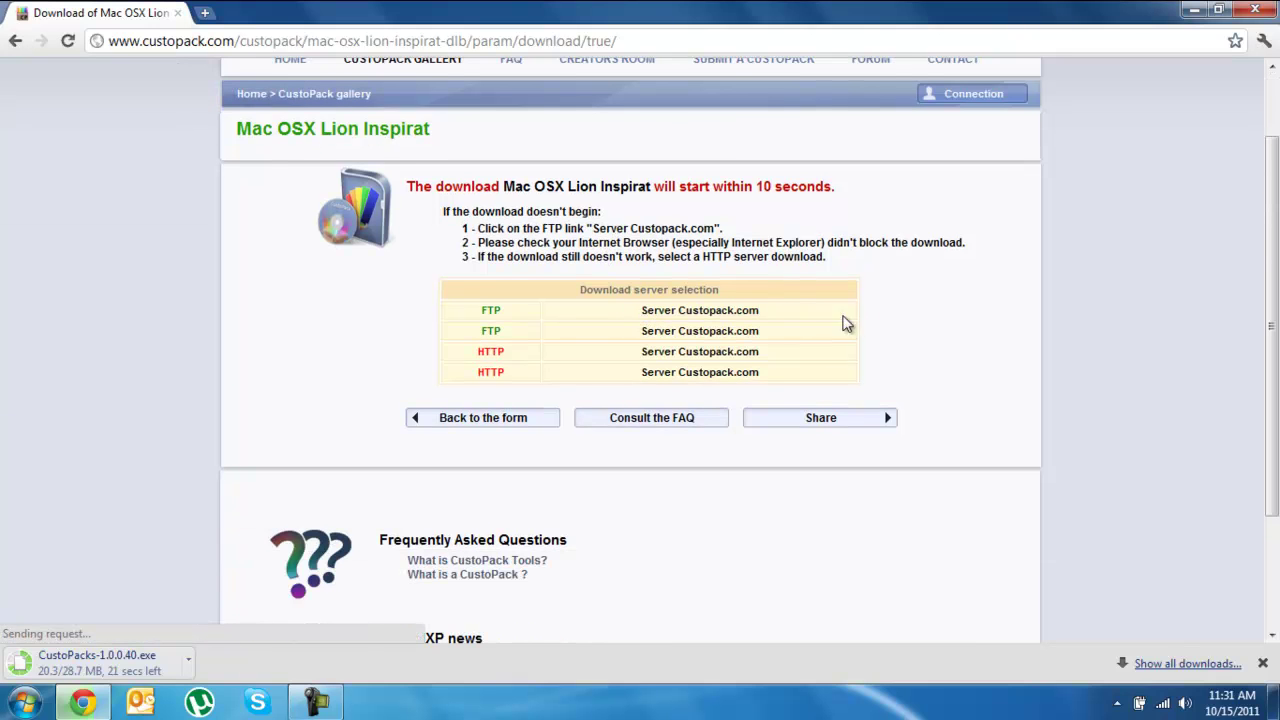
{"action": "left_click", "coordinate": [300, 665]}
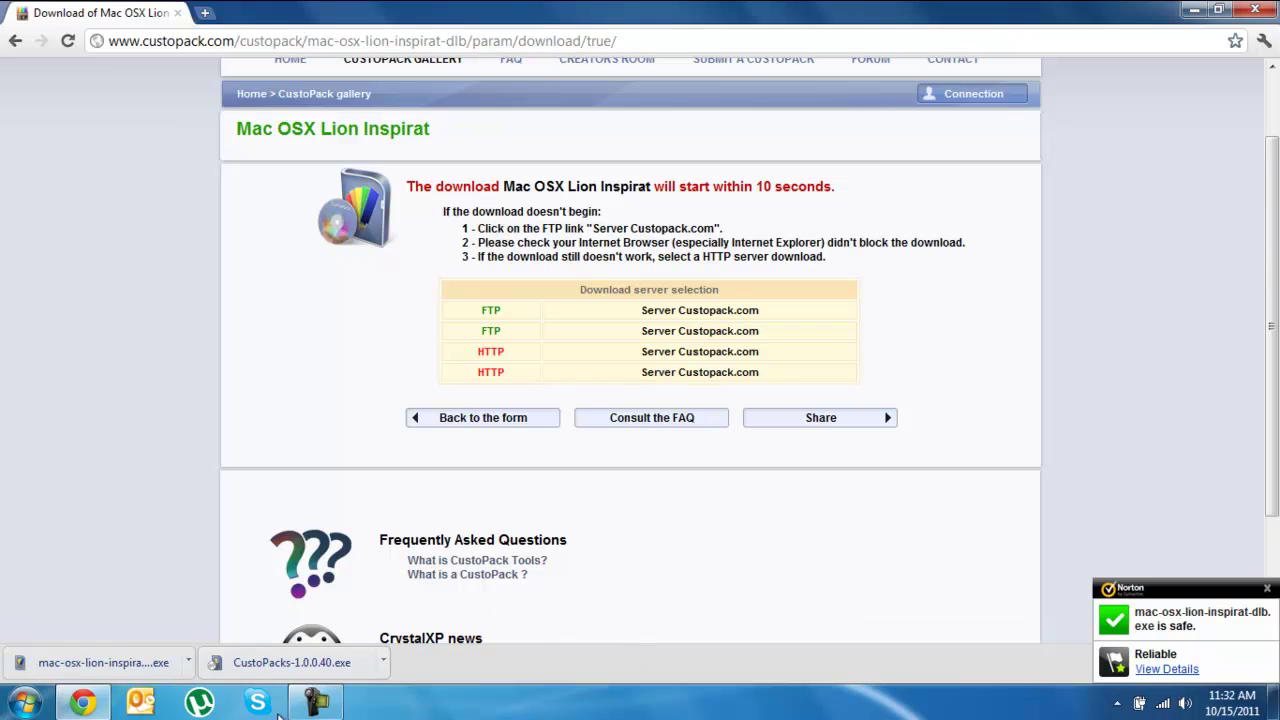
Launch the downloaded CustoPacks-1.0.0.40.exe installer and minimize the browser window
{"action": "mouse_move", "coordinate": [104, 692]}
{"action": "left_click", "coordinate": [189, 664]}
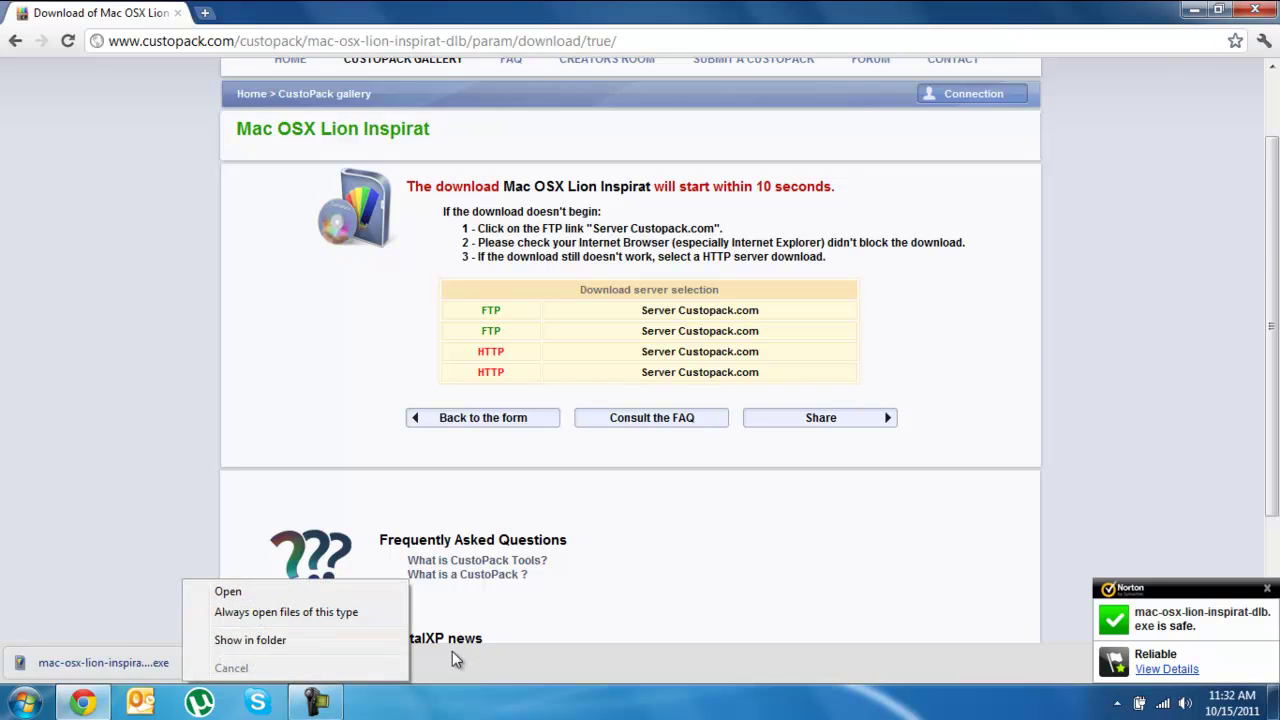
{"action": "left_click", "coordinate": [385, 664]}
{"action": "left_click", "coordinate": [423, 591]}
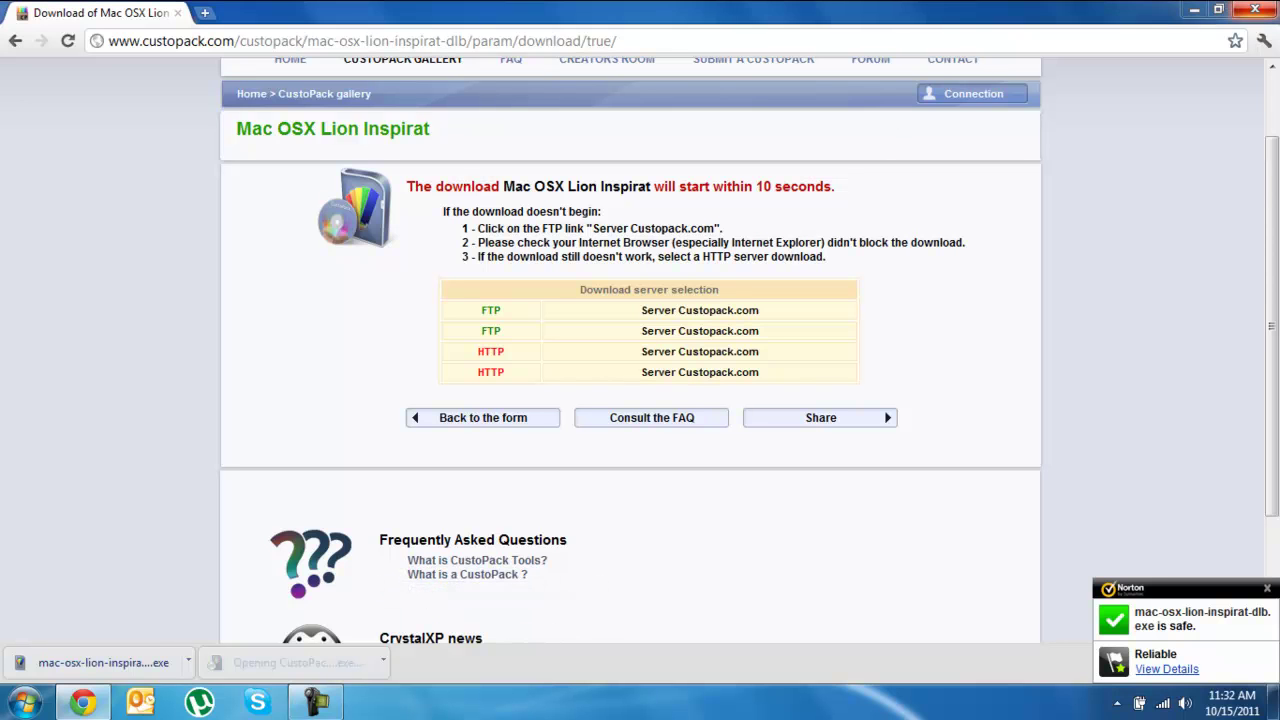
{"action": "left_click", "coordinate": [1193, 10]}
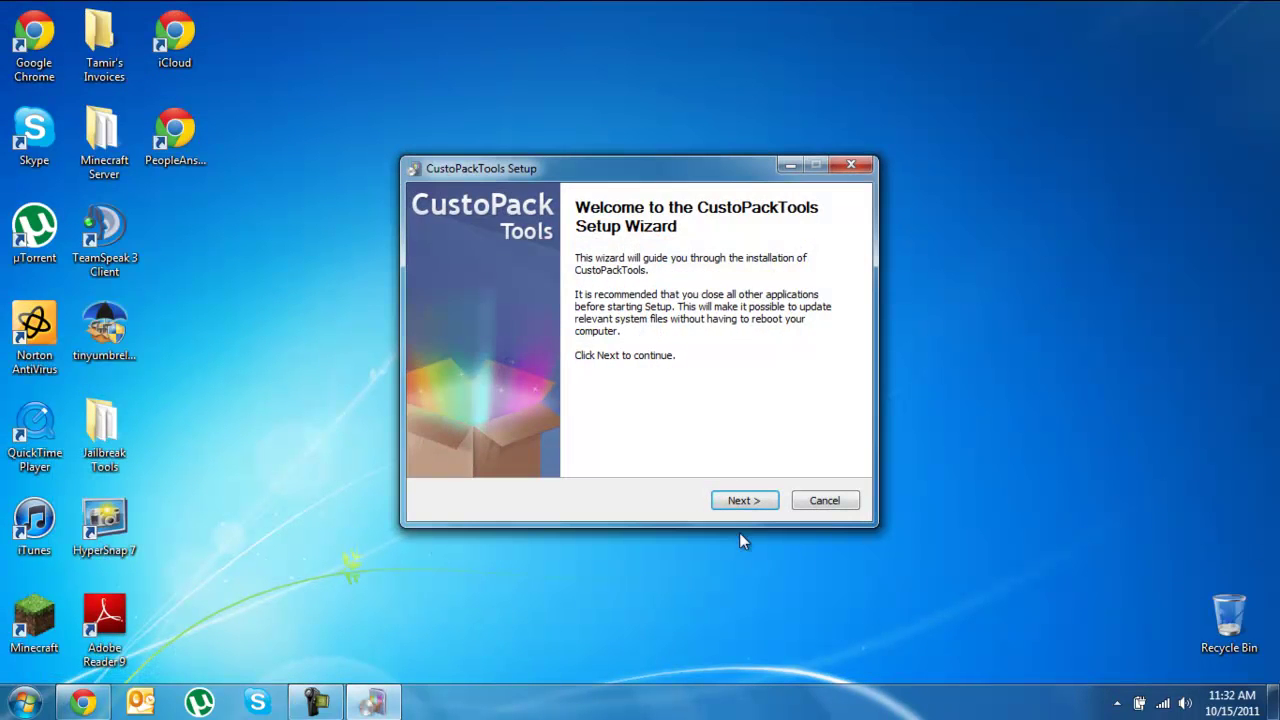
Install CustoPackTools with the Quick install type in C:\Program Files (x86)\CustoPackTools, and finish setup without running the program
{"action": "left_click", "coordinate": [738, 500]}
{"action": "left_click", "coordinate": [740, 500]}
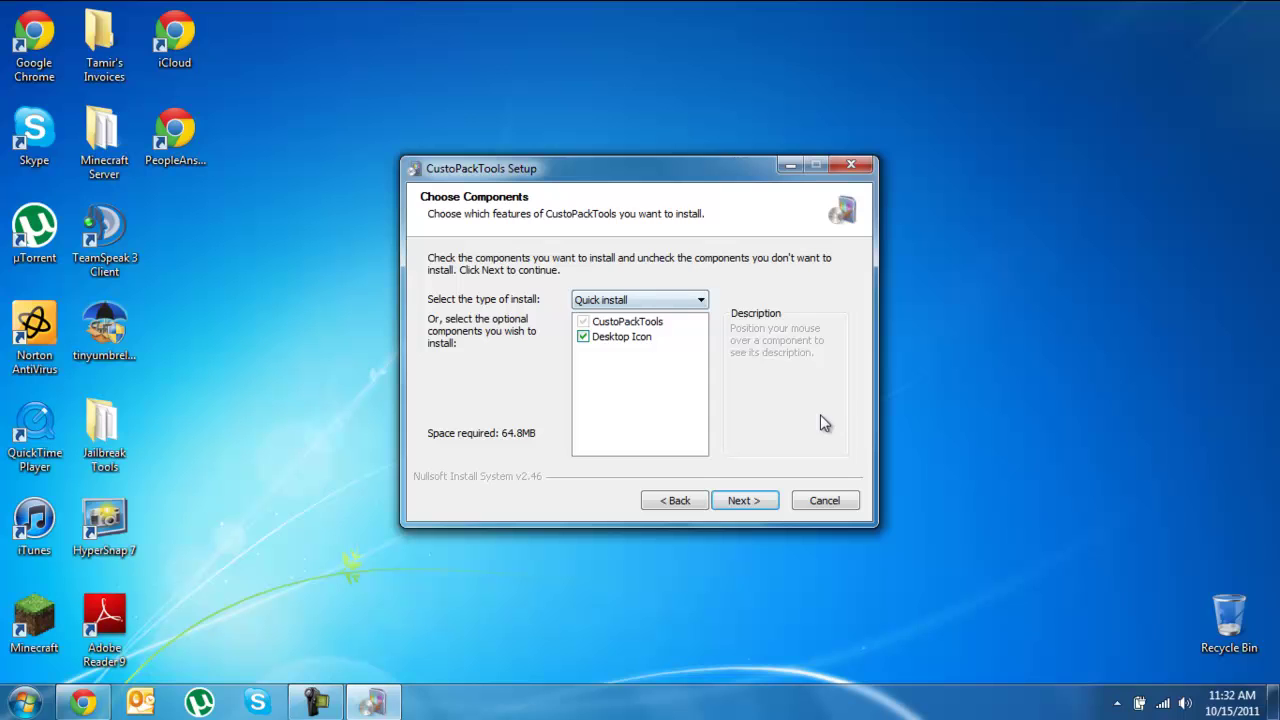
{"action": "left_click", "coordinate": [758, 505]}
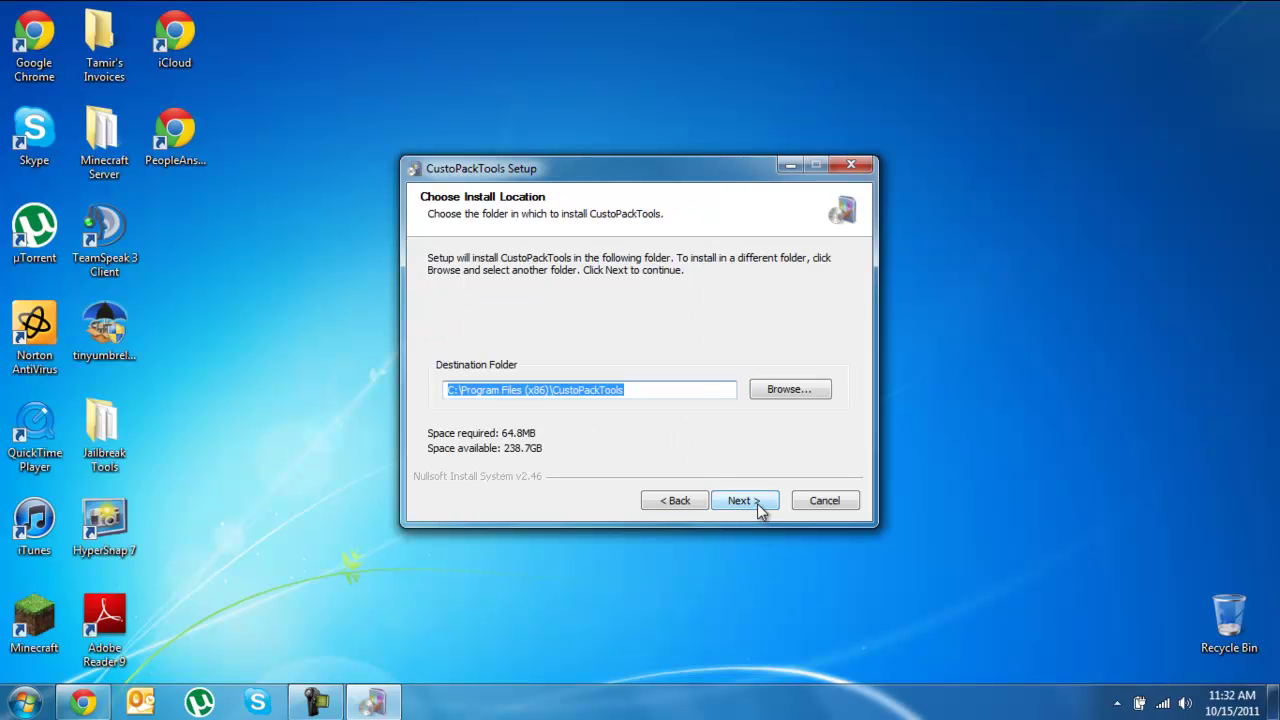
{"action": "left_click", "coordinate": [758, 505]}
{"action": "left_click", "coordinate": [758, 505]}
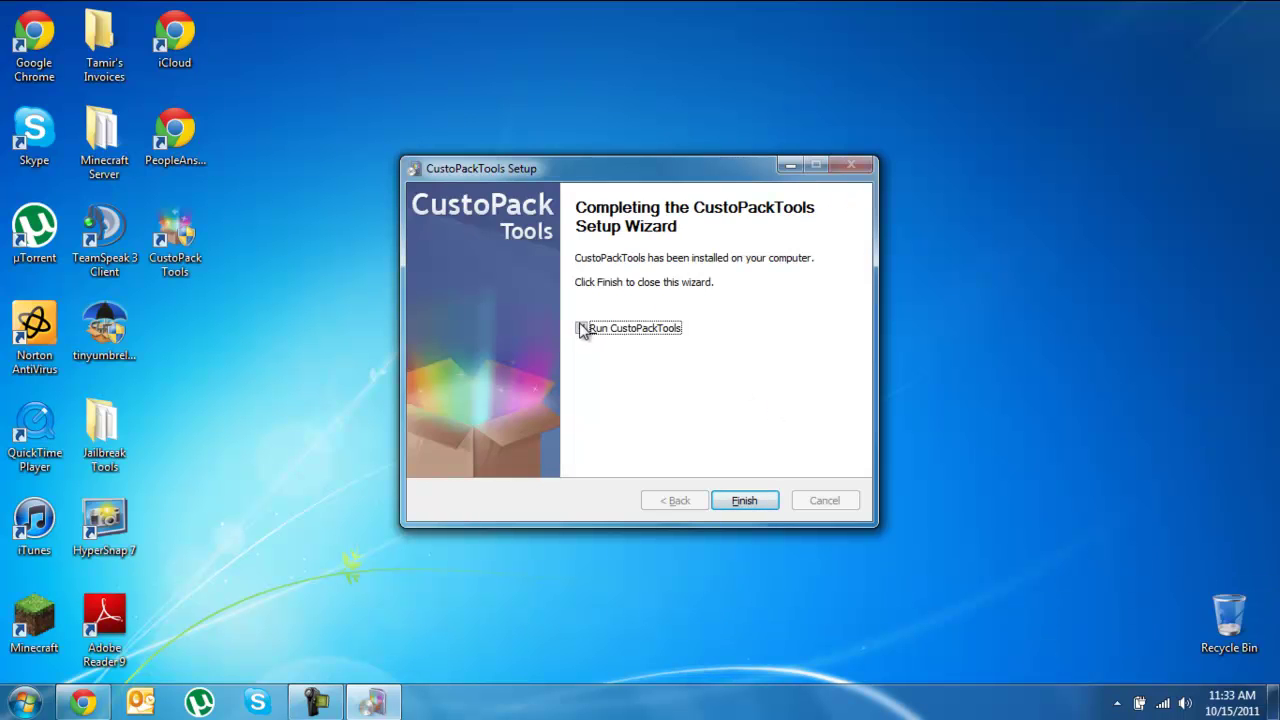
{"action": "left_click", "coordinate": [735, 503]}
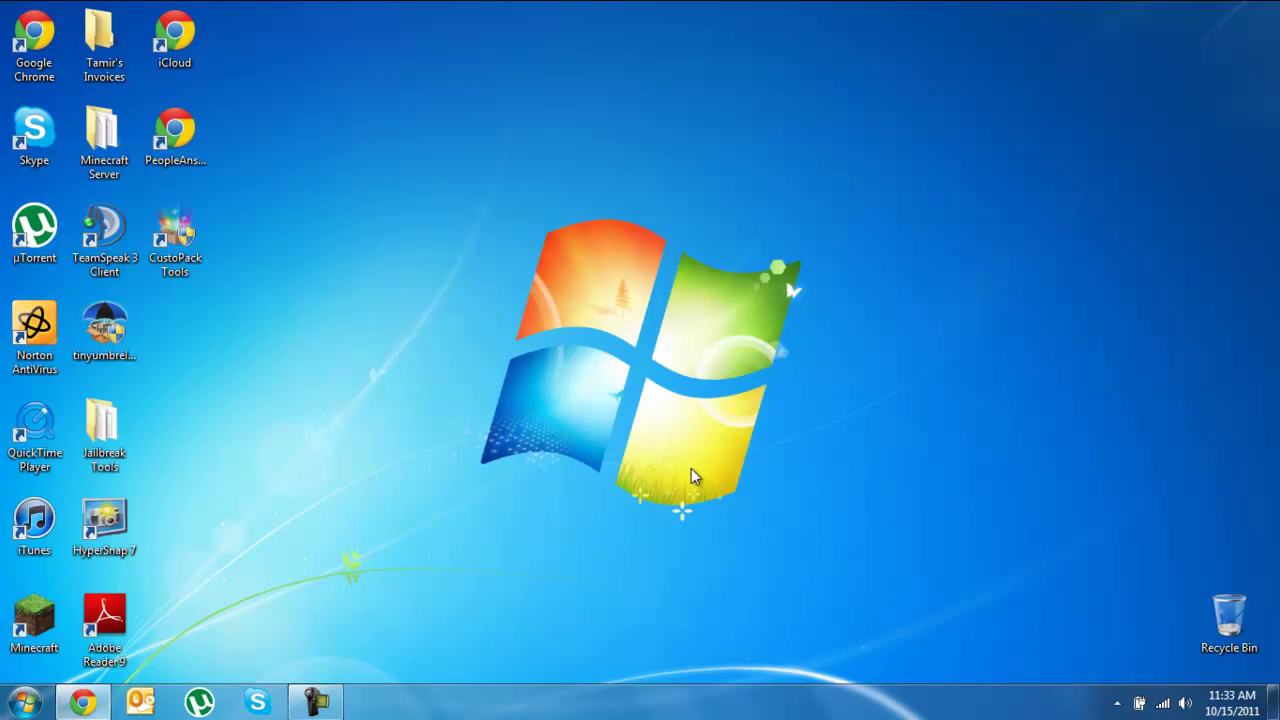
Switch back to Chrome and open the downloaded Mac OSX Lion Inspirat theme installer
{"action": "left_click", "coordinate": [83, 701]}
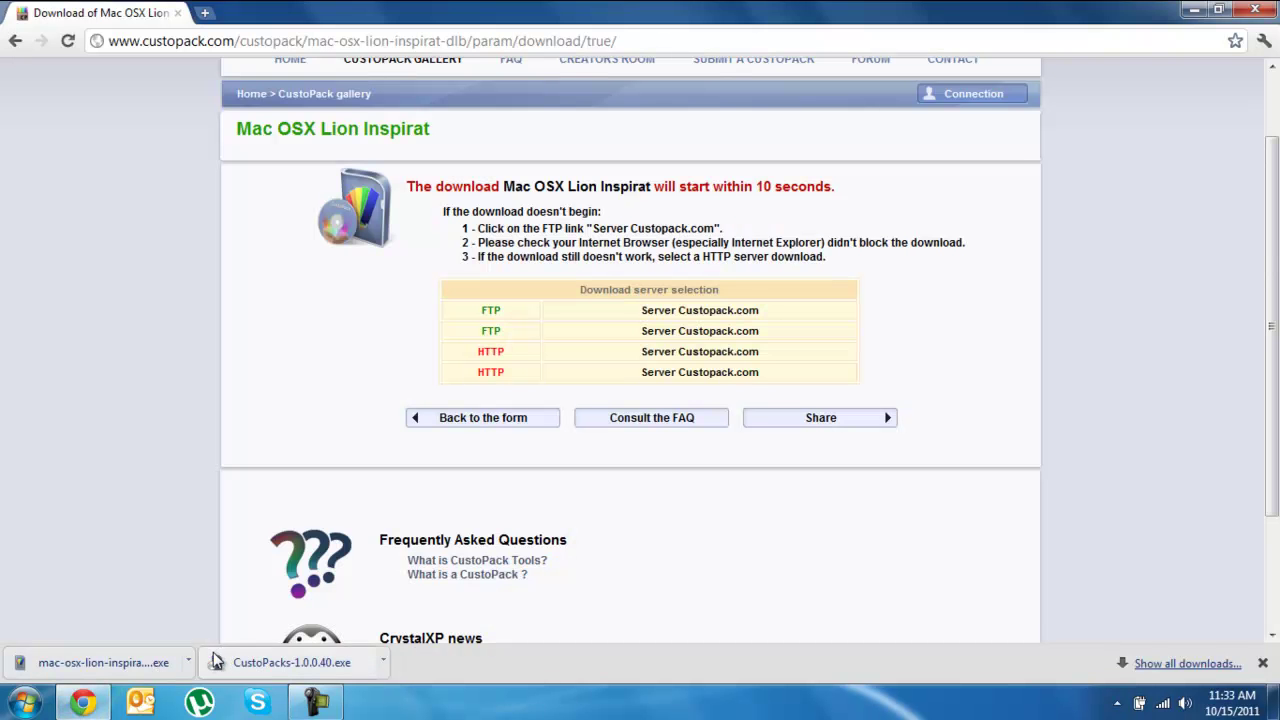
{"action": "left_click", "coordinate": [190, 663]}
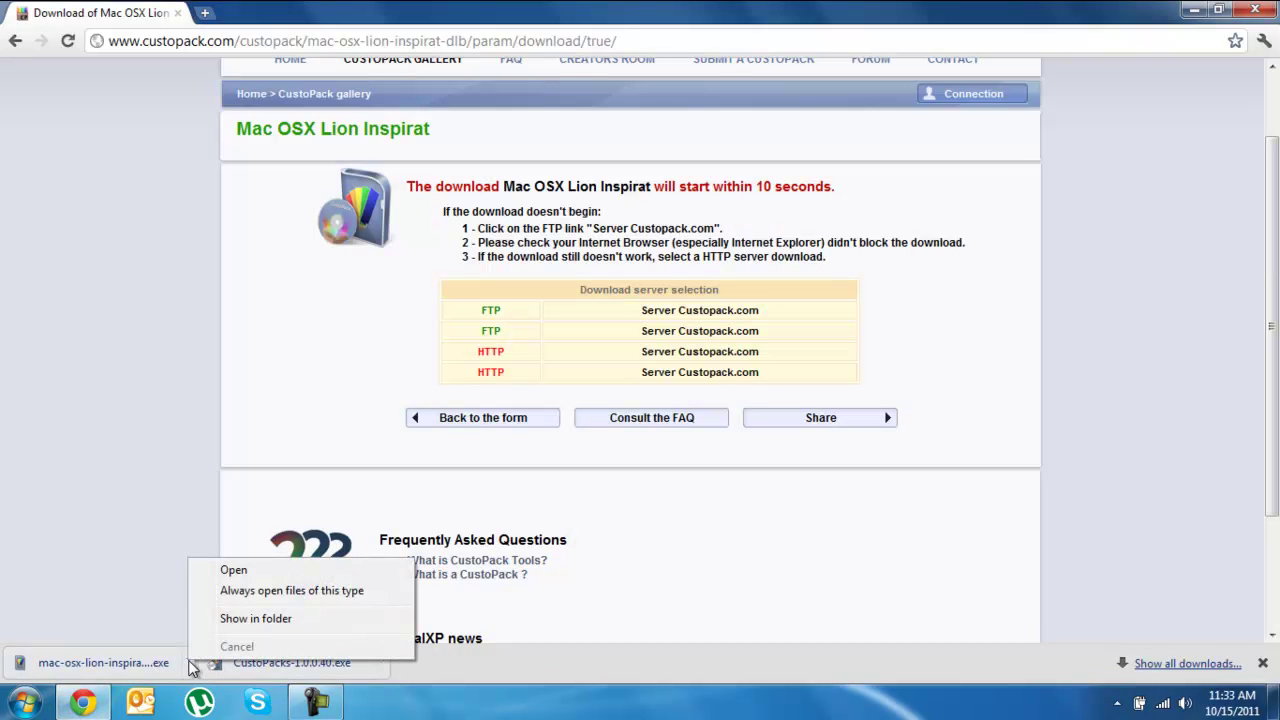
{"action": "left_click", "coordinate": [258, 572]}
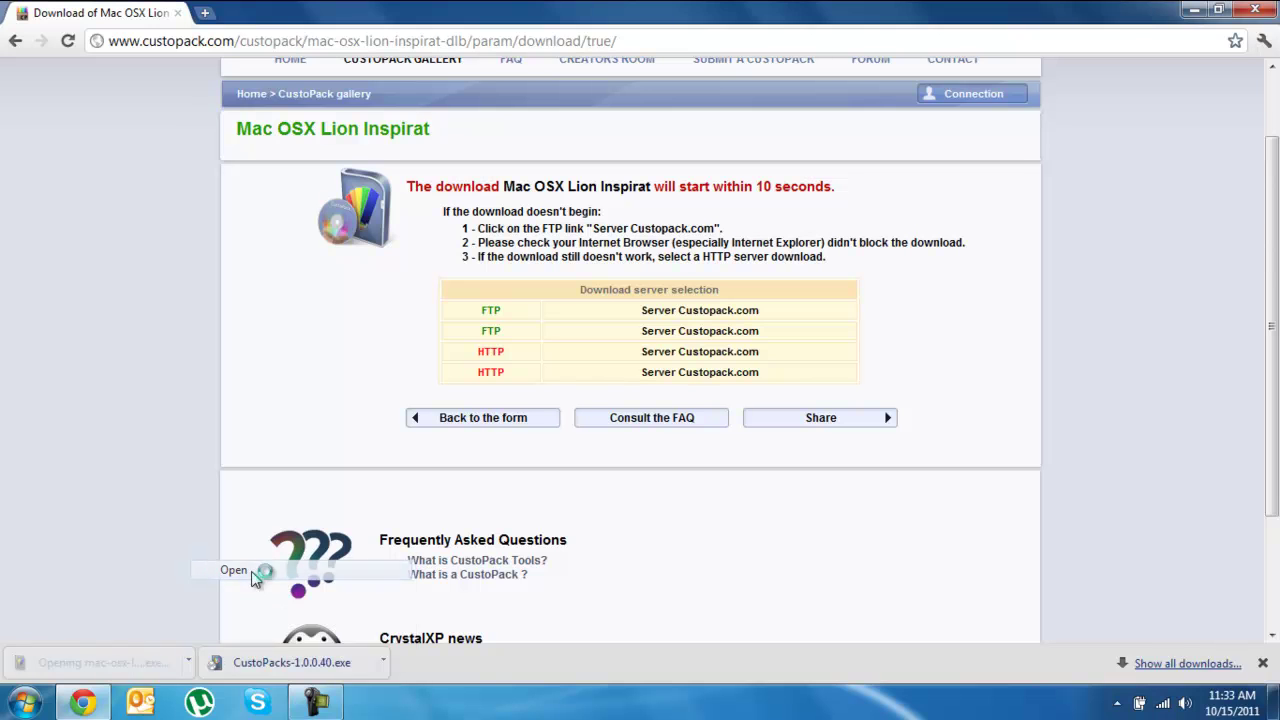
Close the browser, confirm the Mac OSX Lion Inspirat setup, and start its «Full» installation in CustoPack Tools with the license agreement accepted
{"action": "left_click", "coordinate": [1258, 9]}
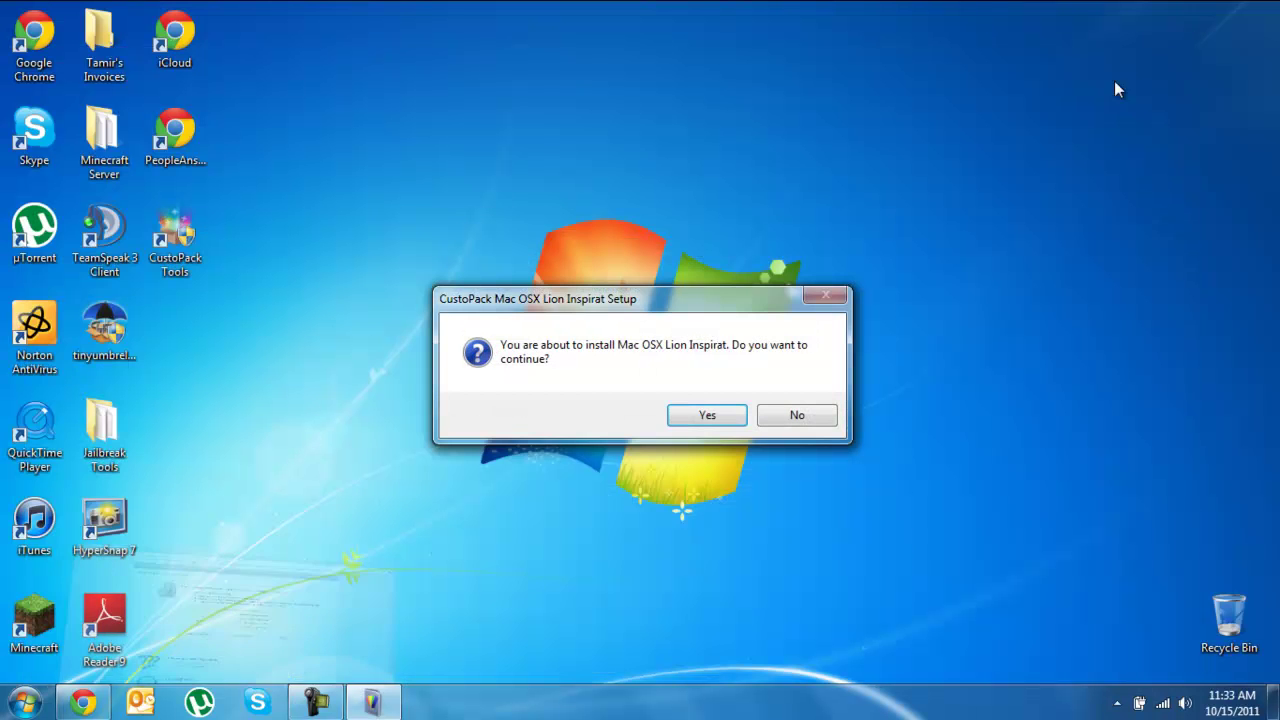
{"action": "left_click", "coordinate": [708, 419]}
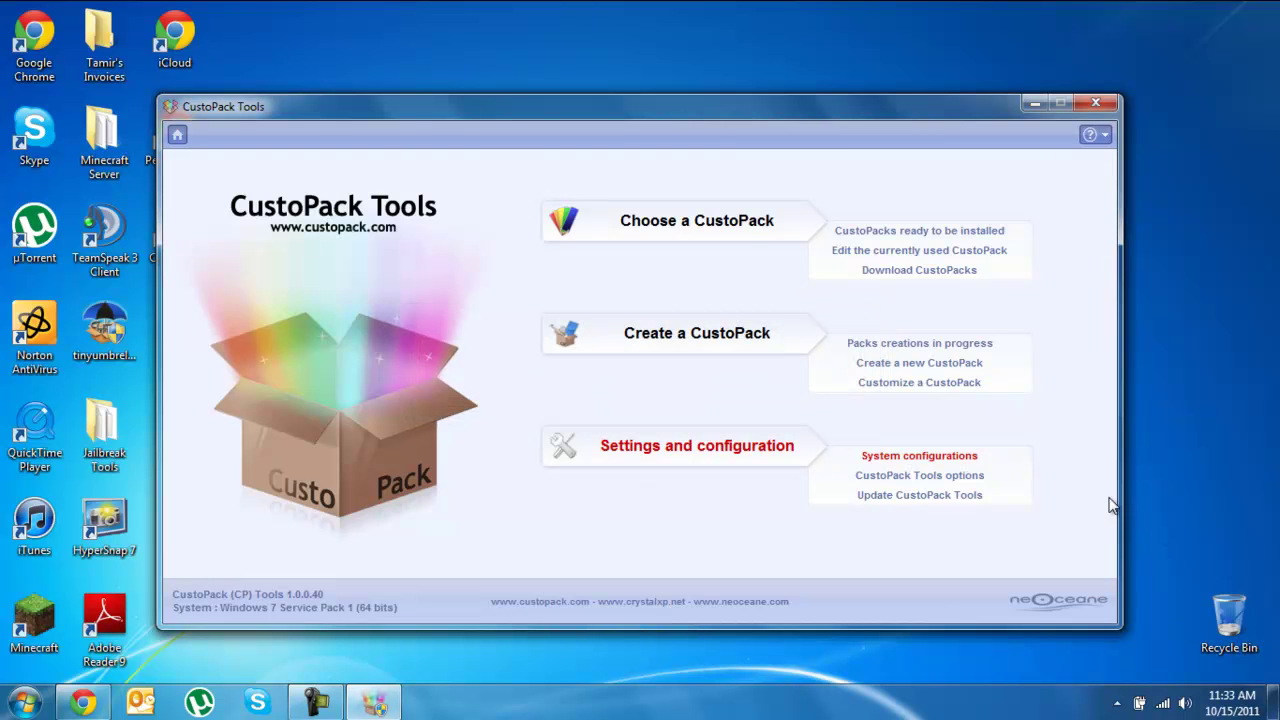
{"action": "left_click", "coordinate": [716, 229]}
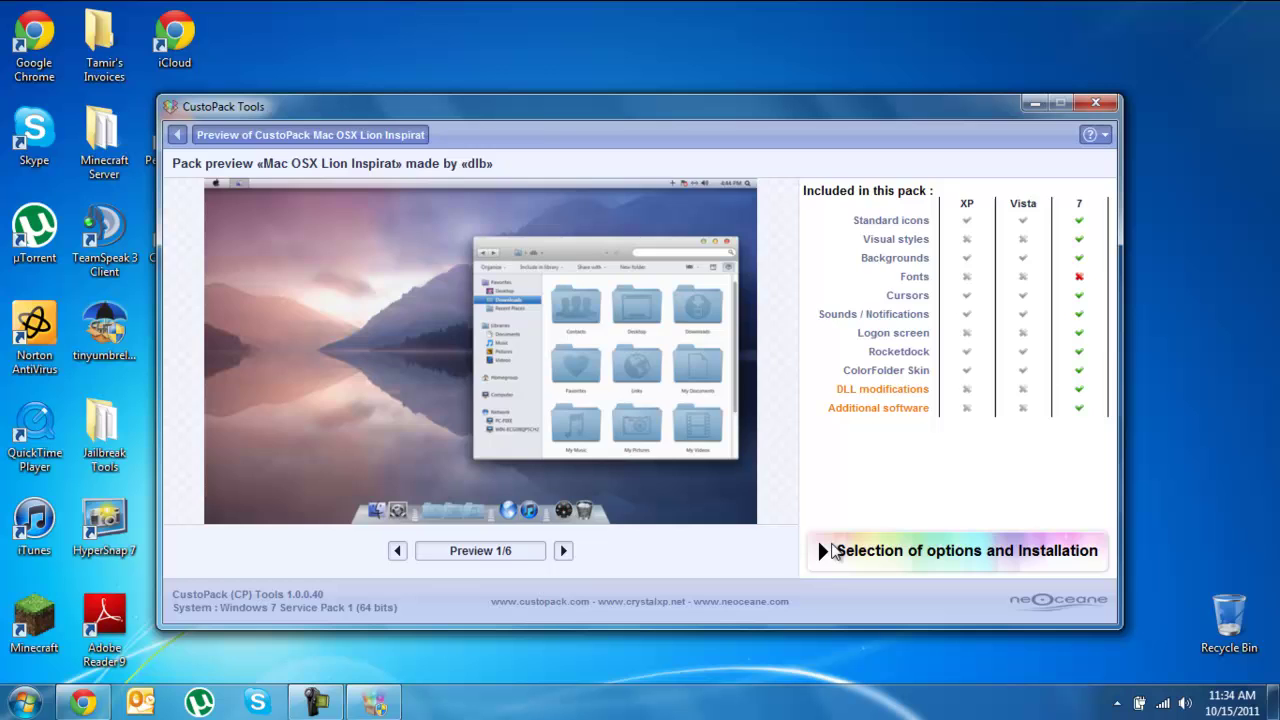
{"action": "left_click", "coordinate": [832, 562]}
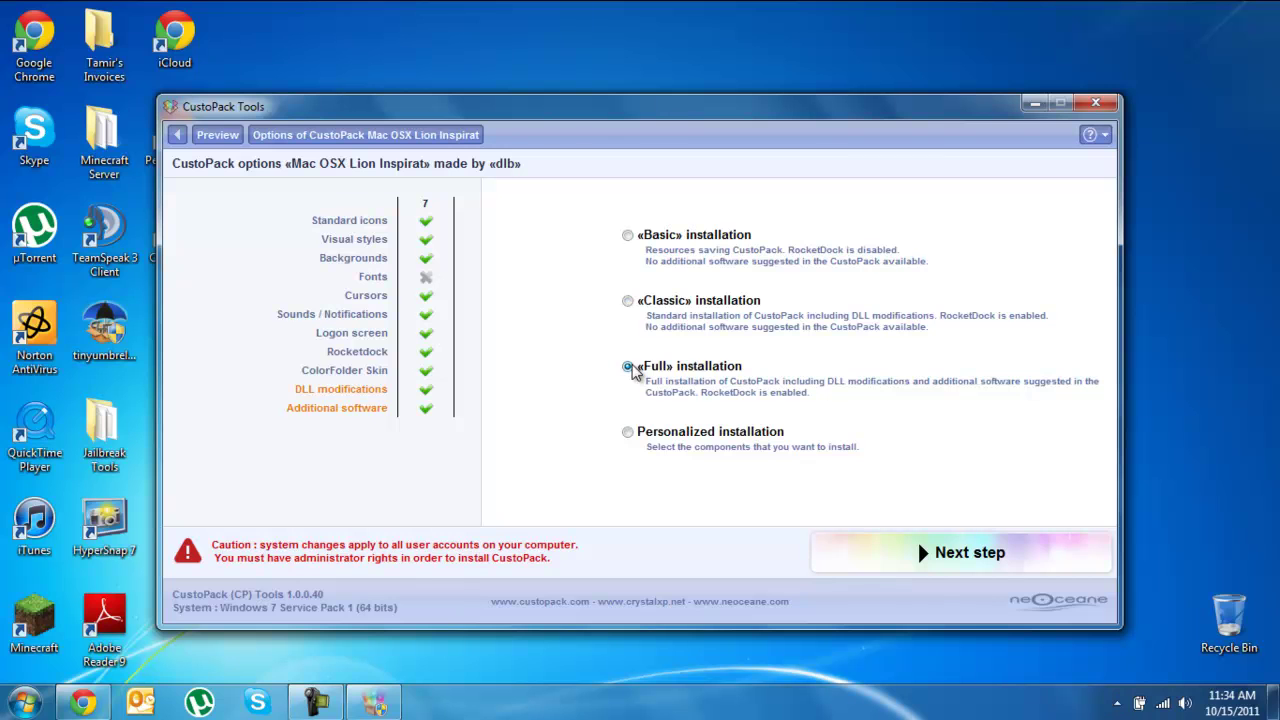
{"action": "left_click", "coordinate": [960, 553]}
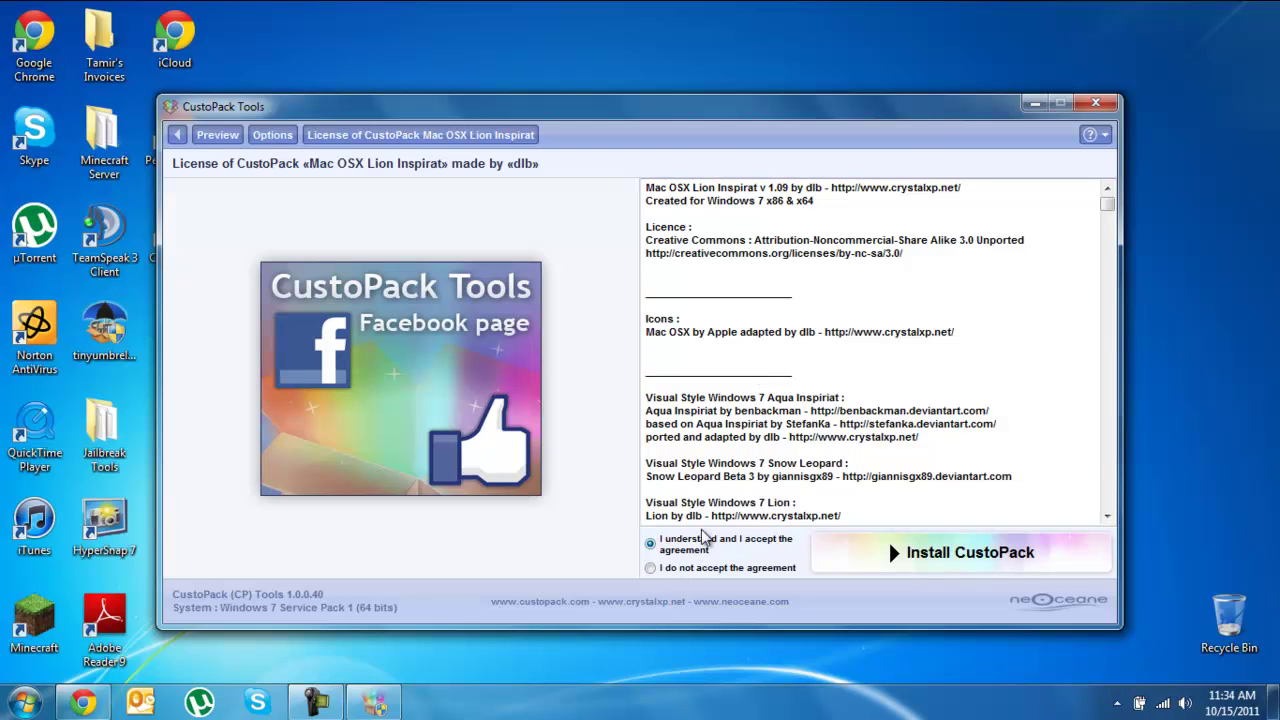
{"action": "left_click", "coordinate": [950, 556]}
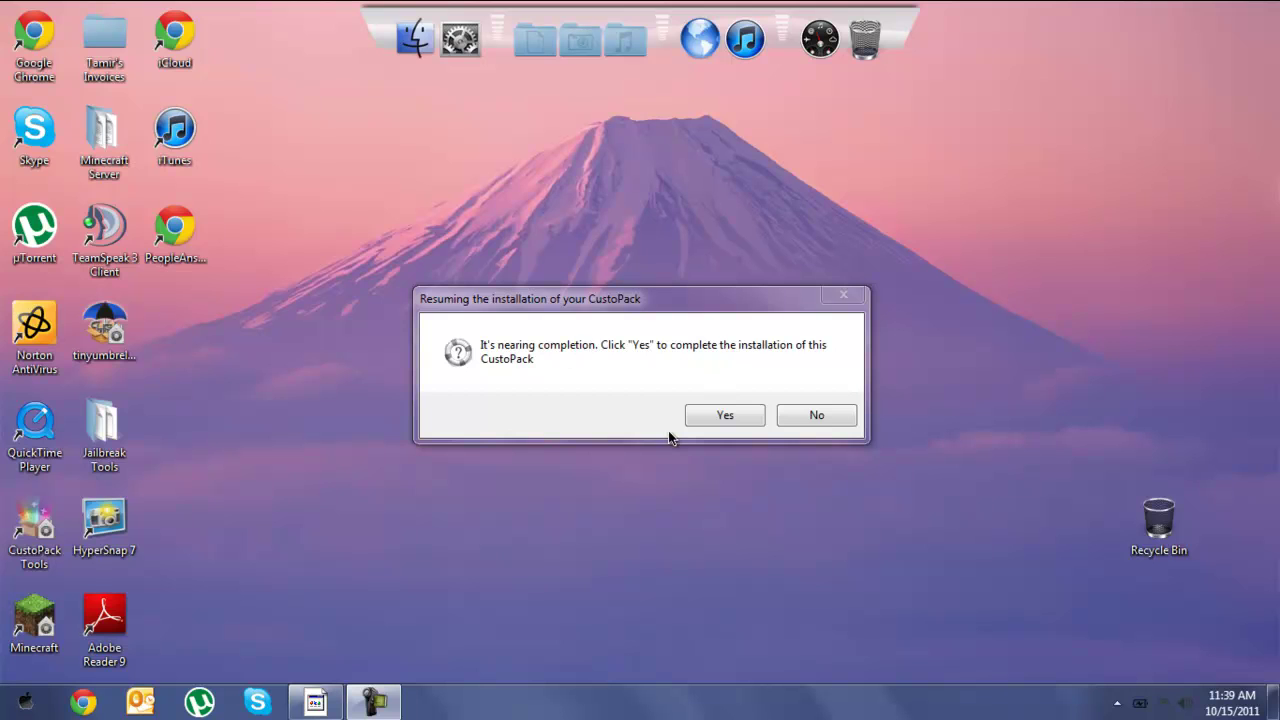
Resume and complete the CustoPack installation, return to the main menu, and close CustoPack Tools
{"action": "left_click", "coordinate": [722, 416]}
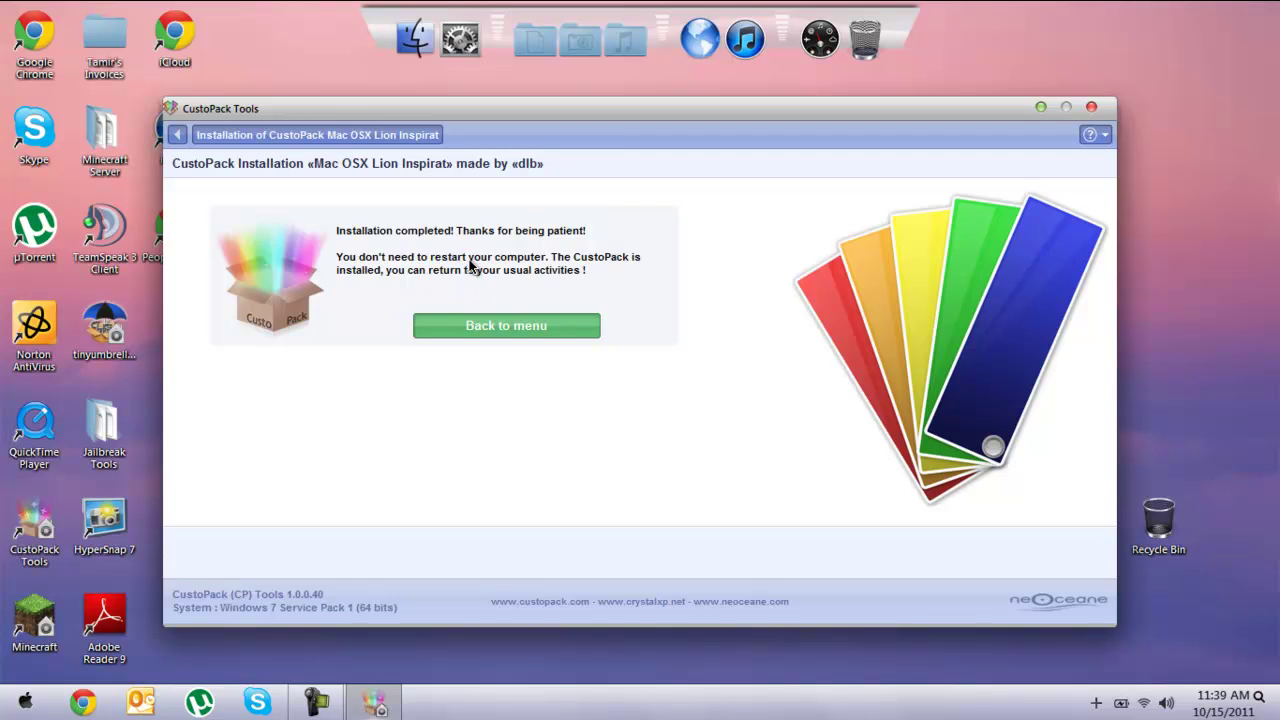
{"action": "left_click", "coordinate": [519, 325]}
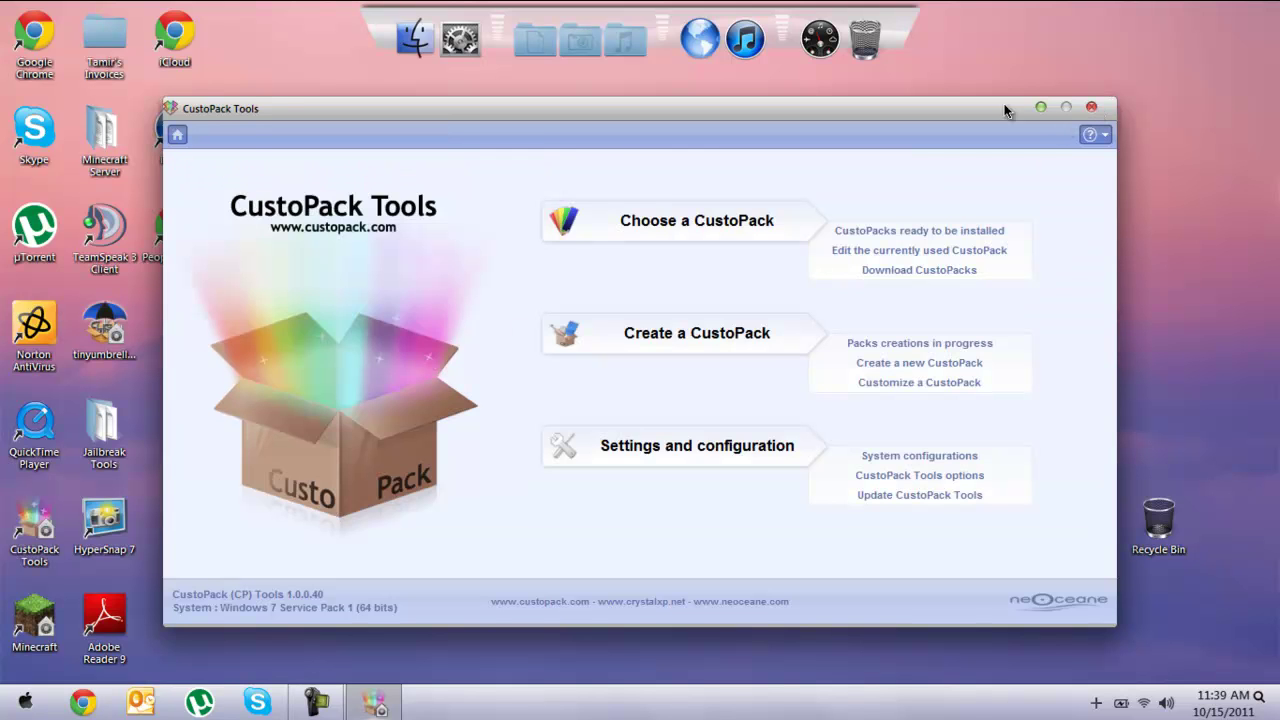
{"action": "left_click", "coordinate": [1092, 108]}
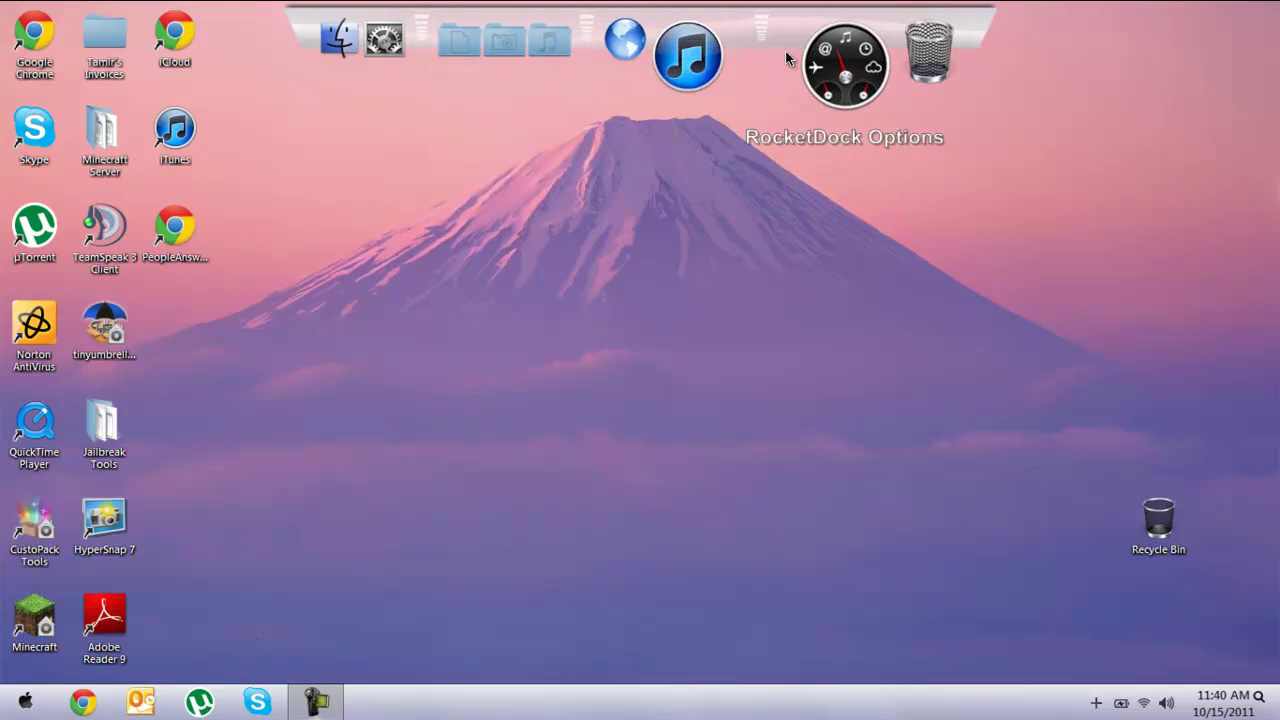
Unlock the taskbar, enable small icons, set its buttons to Never combine, and apply the changes
{"action": "right_click", "coordinate": [457, 700]}
{"action": "left_click", "coordinate": [488, 688]}
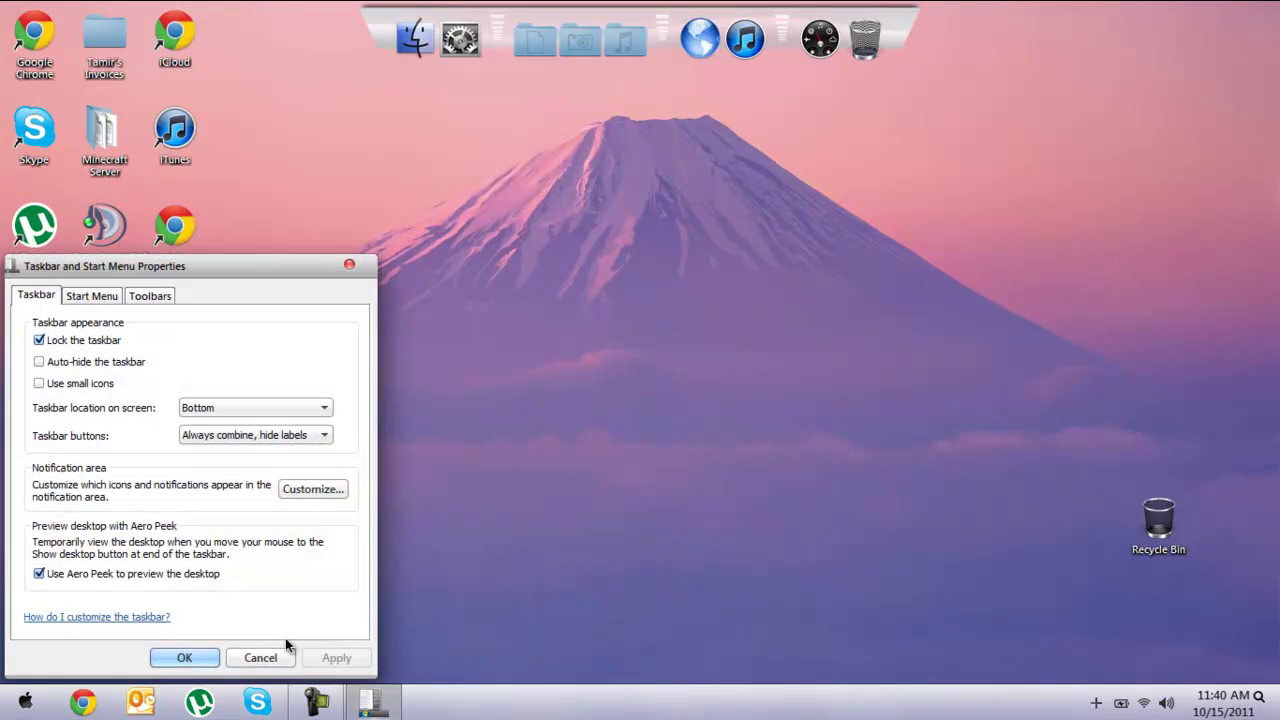
{"action": "left_click", "coordinate": [59, 346]}
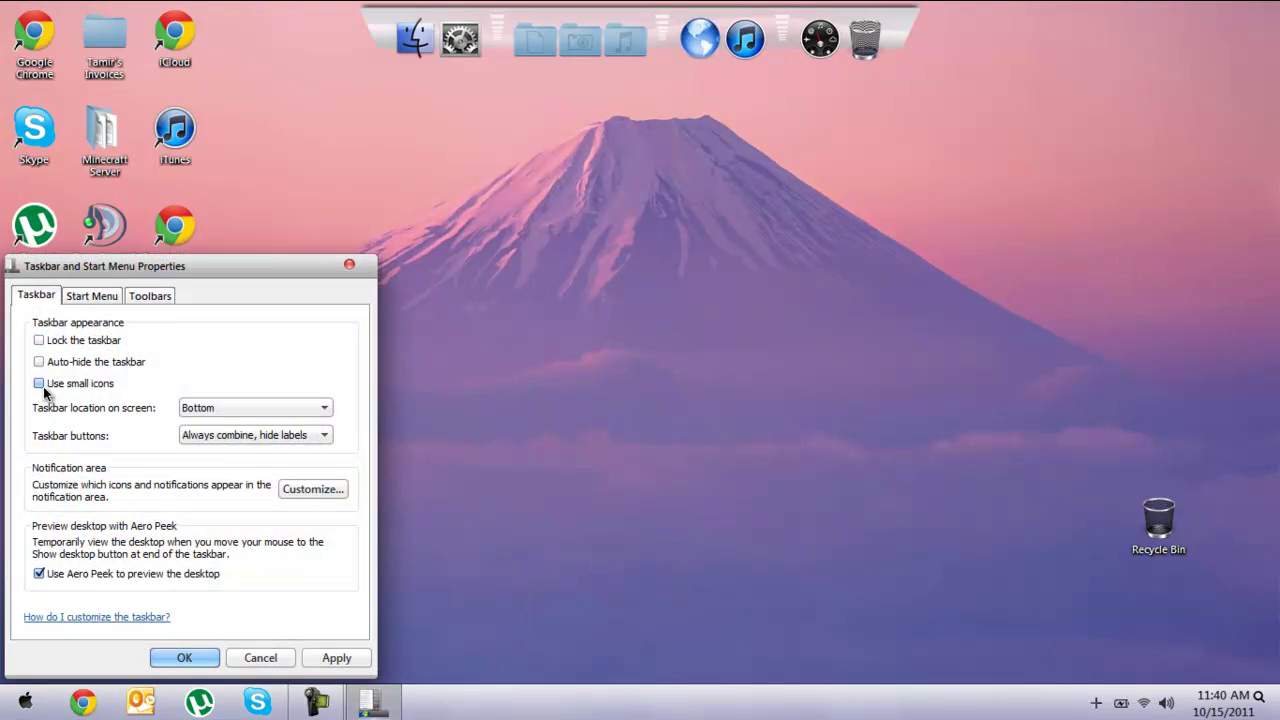
{"action": "left_click", "coordinate": [41, 385]}
{"action": "left_click", "coordinate": [295, 440]}
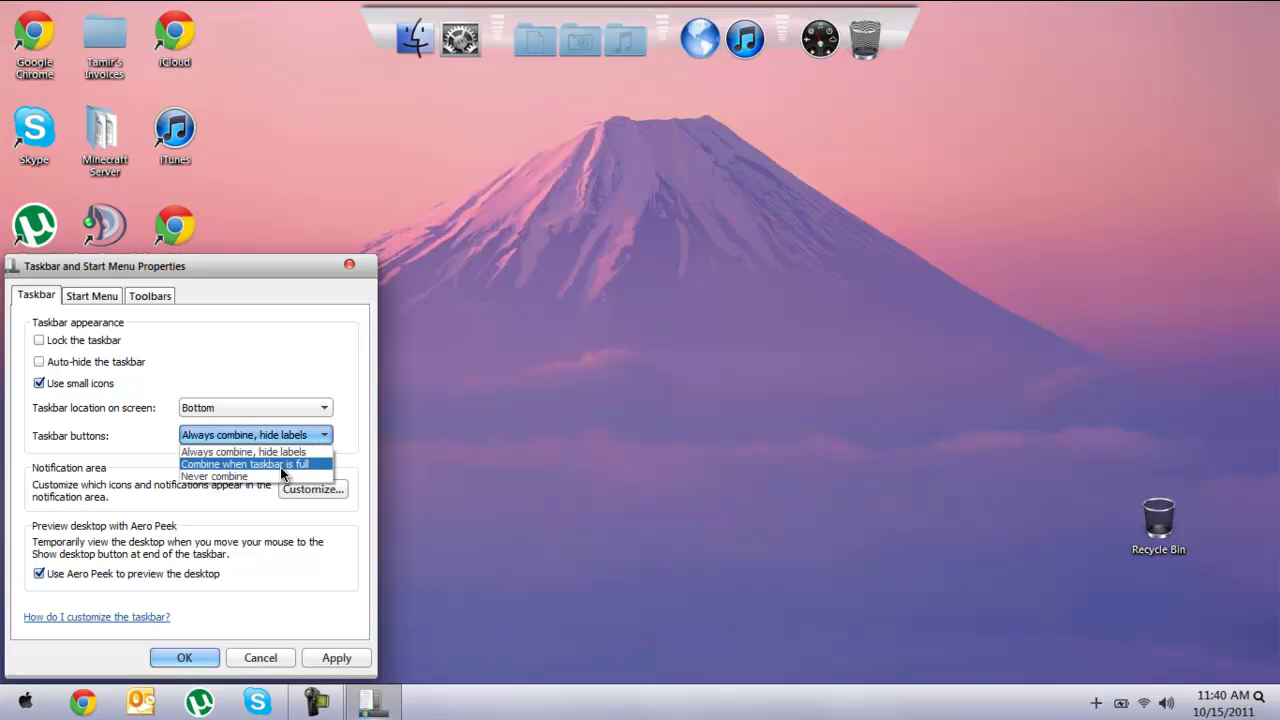
{"action": "left_click", "coordinate": [283, 475]}
{"action": "left_click", "coordinate": [331, 660]}
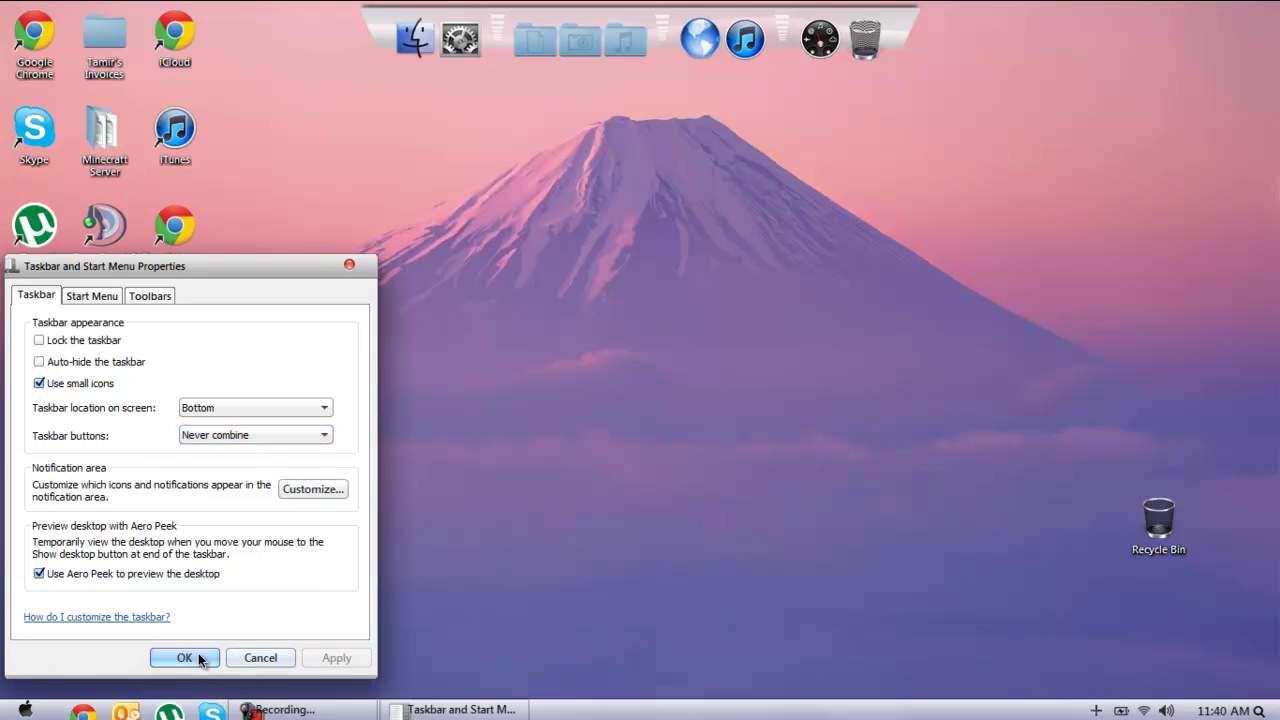
Set the taskbar location on screen to Top and confirm the taskbar properties
{"action": "left_click", "coordinate": [194, 409]}
{"action": "left_click", "coordinate": [195, 464]}
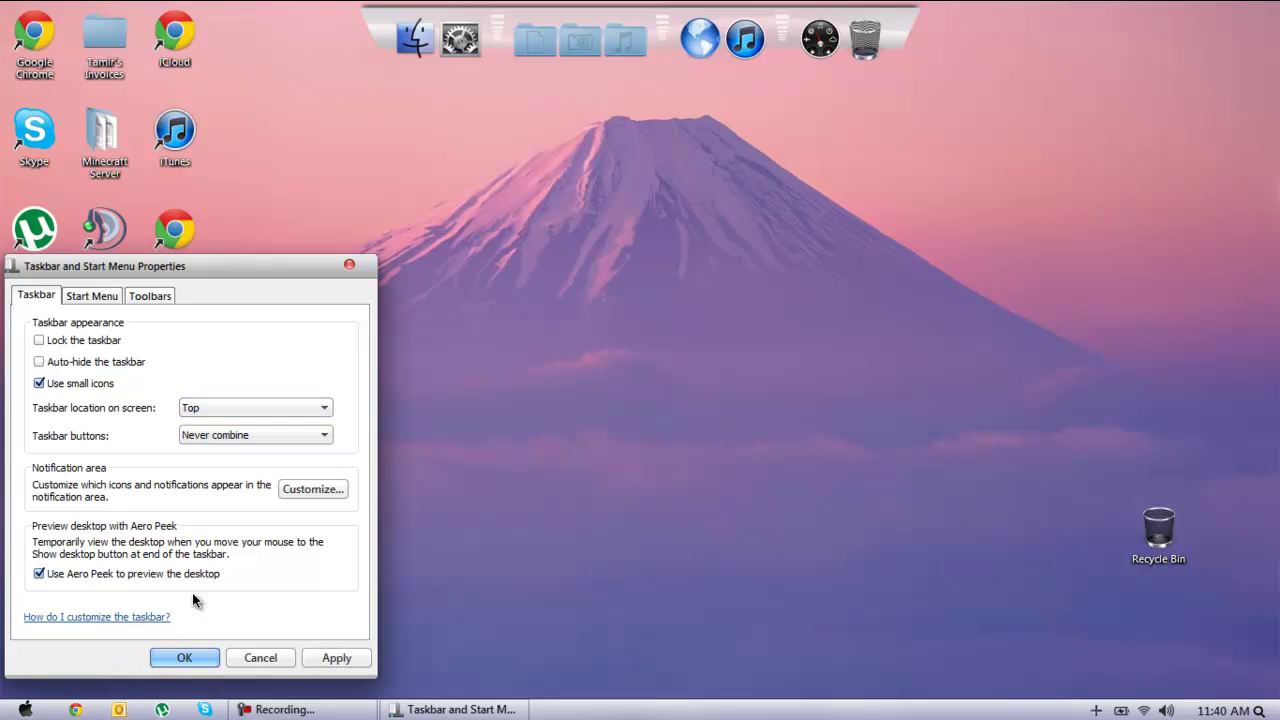
{"action": "left_click", "coordinate": [195, 655]}
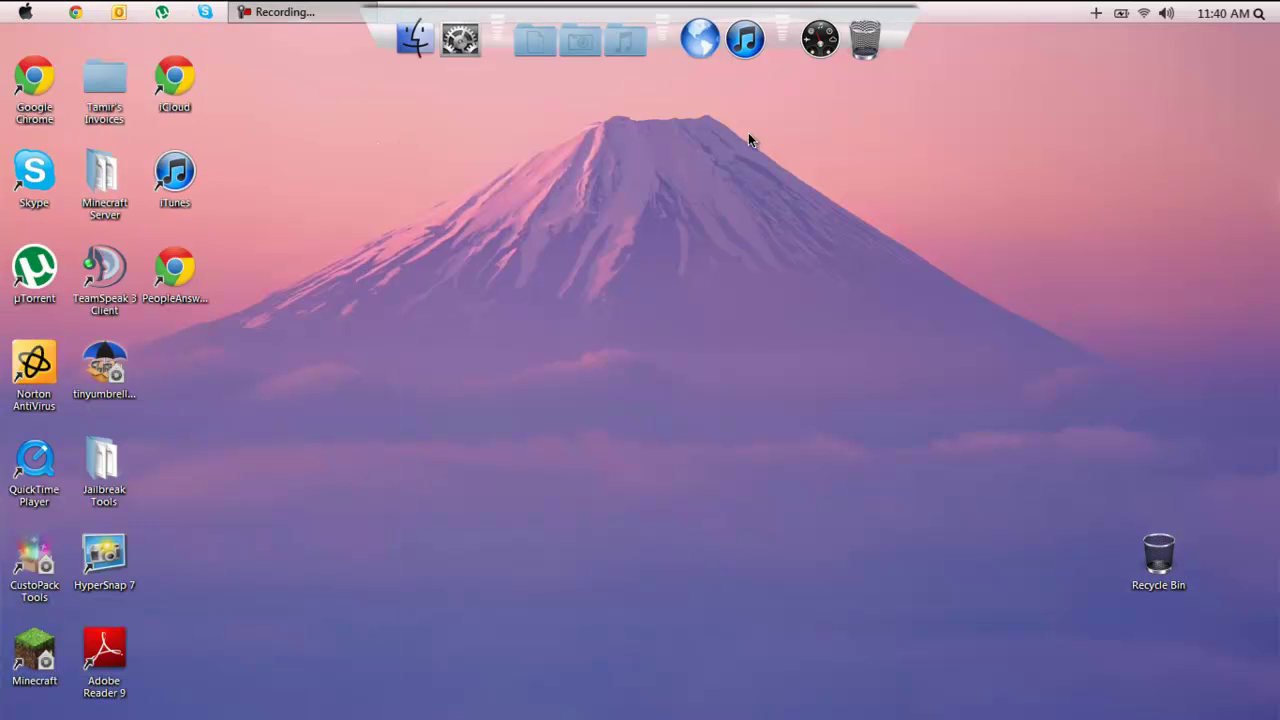
Set the RocketDock screen position to Bottom in its dock settings and confirm
{"action": "right_click", "coordinate": [777, 36]}
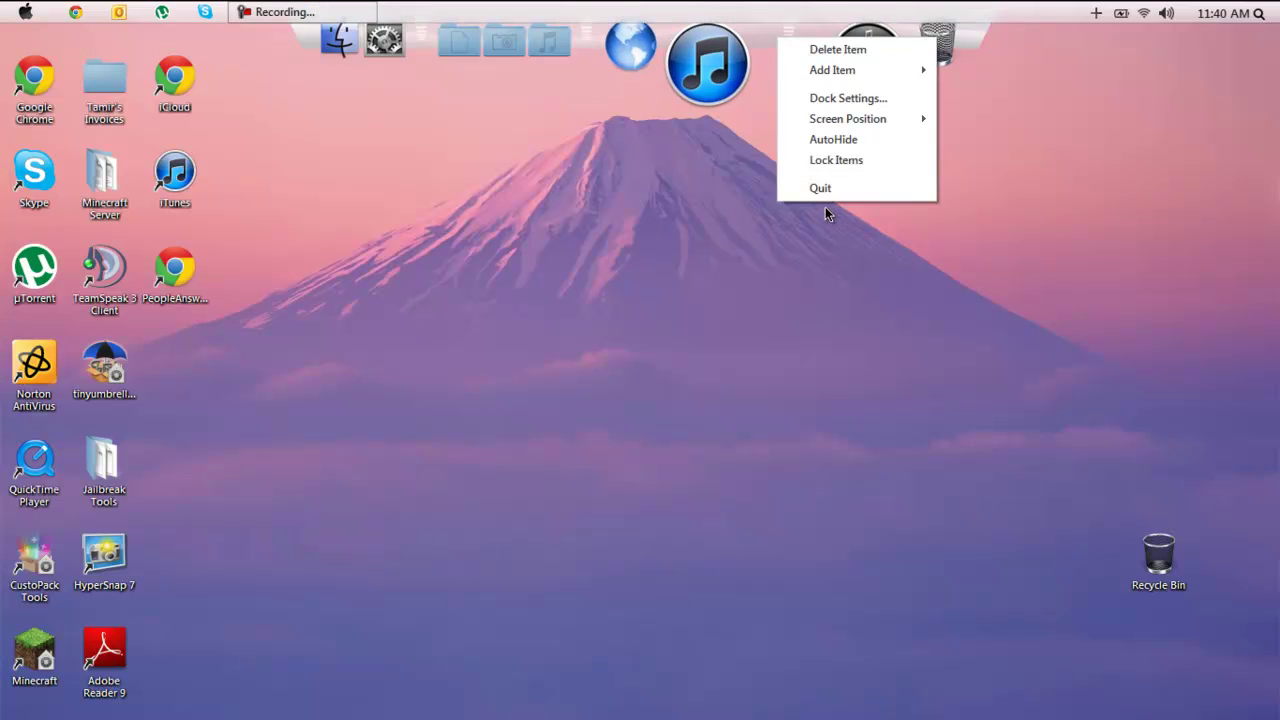
{"action": "left_click", "coordinate": [829, 98]}
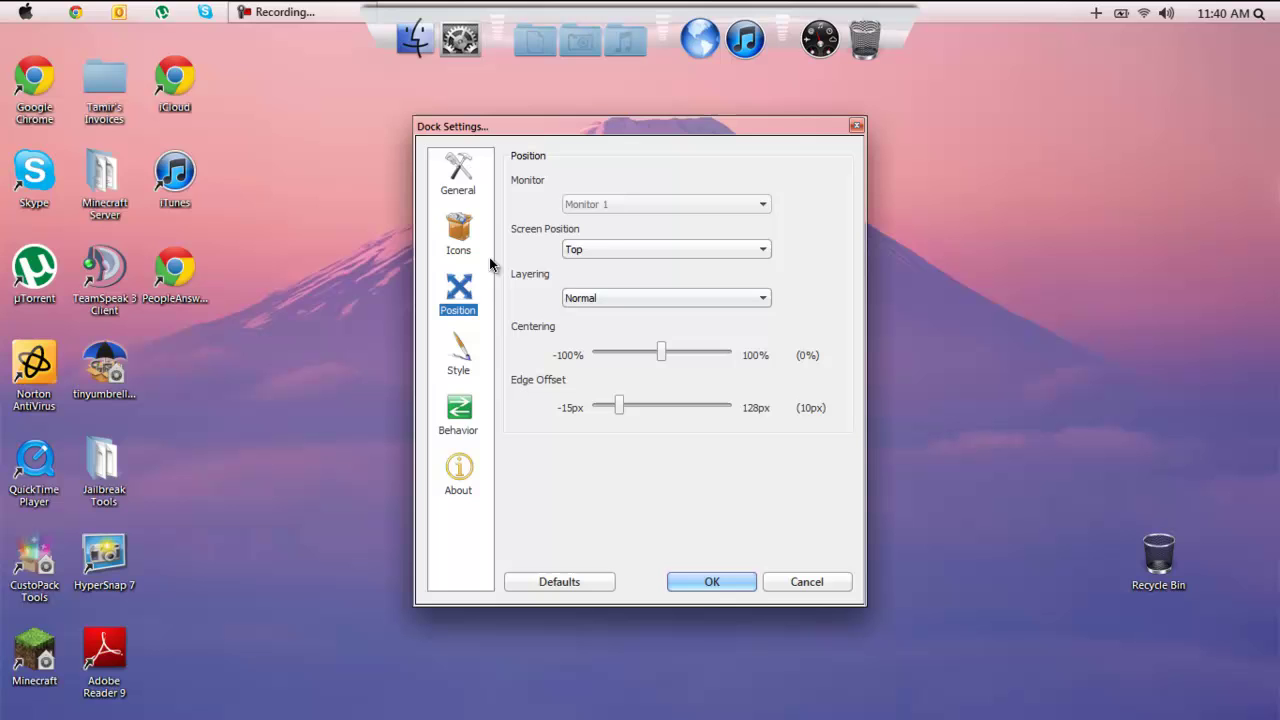
{"action": "left_click", "coordinate": [598, 250]}
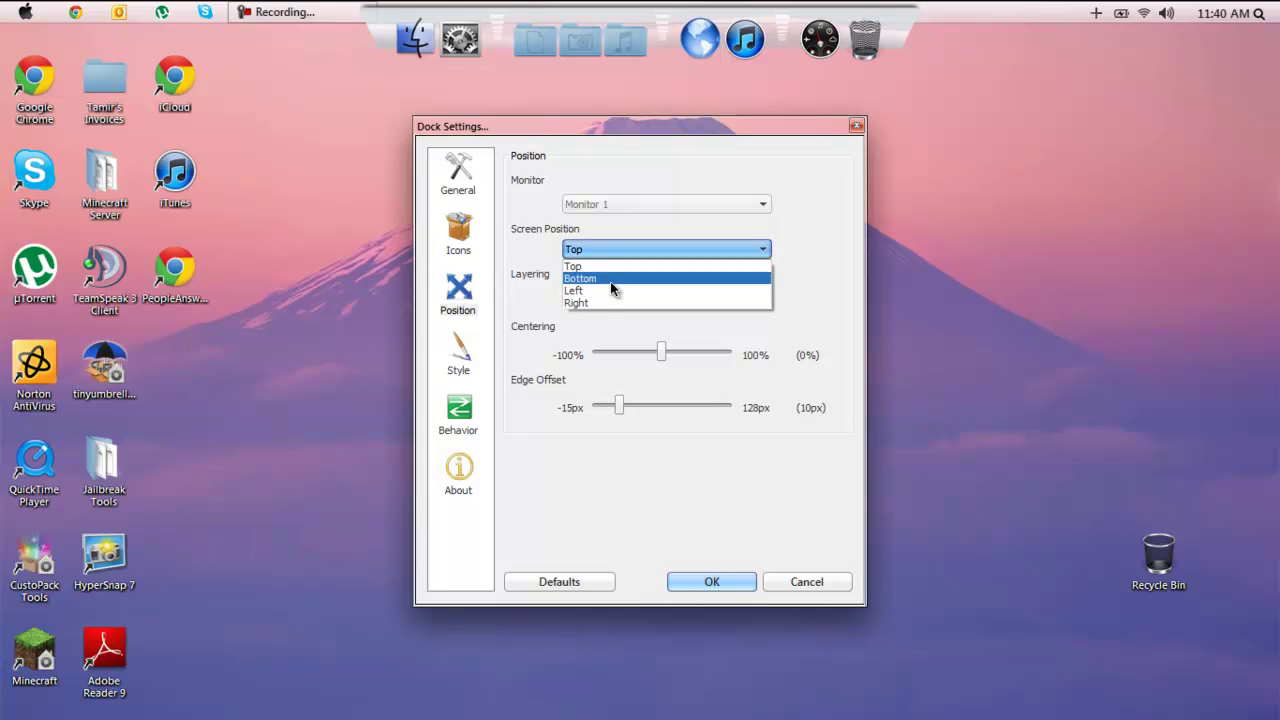
{"action": "left_click", "coordinate": [611, 283]}
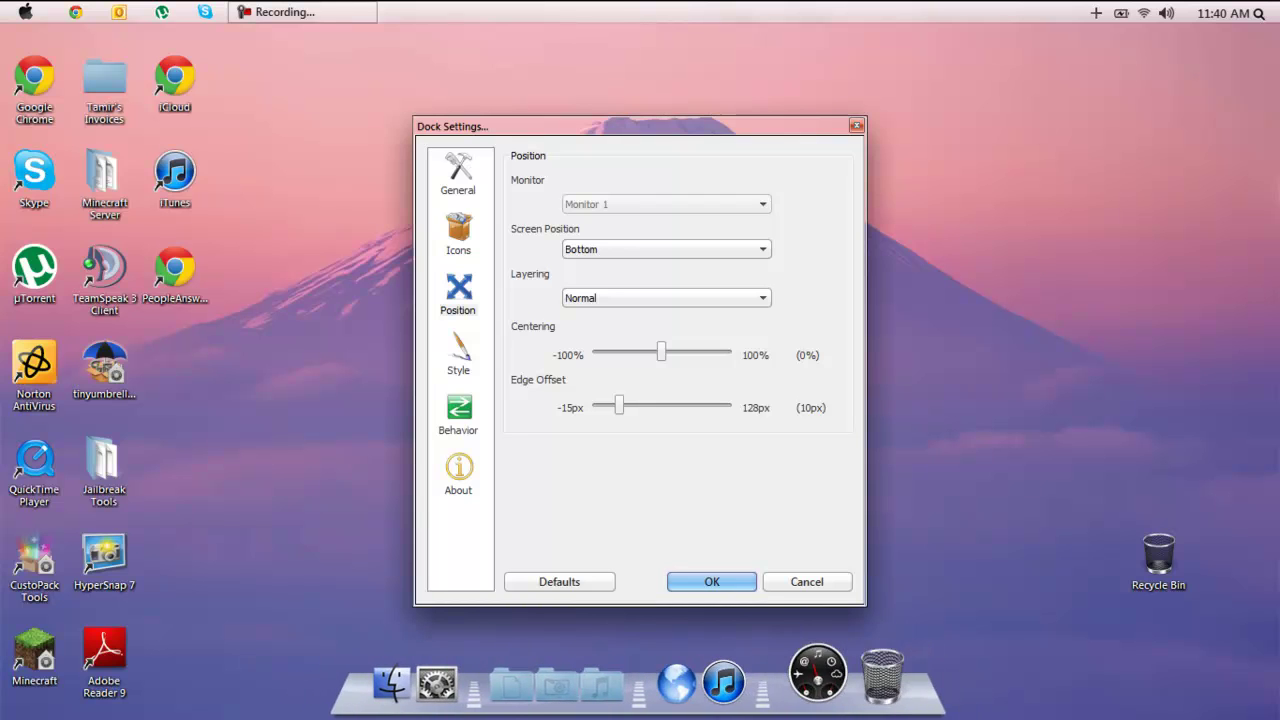
{"action": "left_click", "coordinate": [744, 582]}
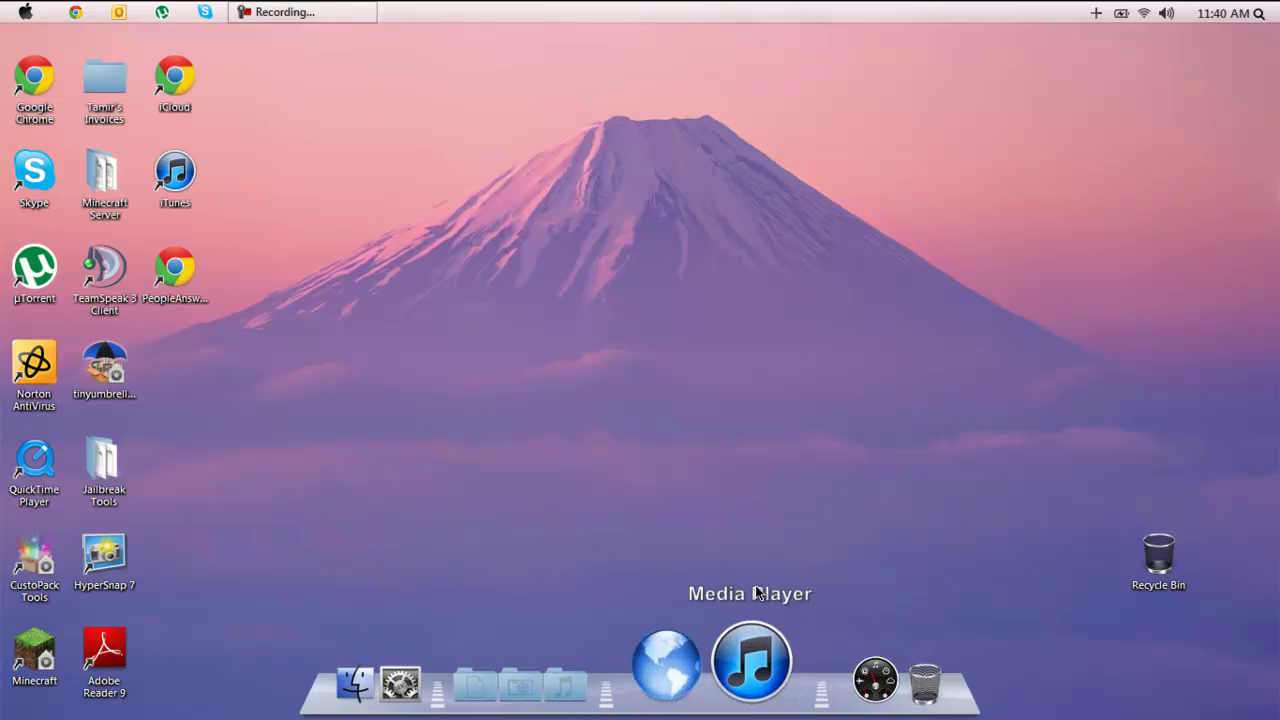
{"action": "left_click_drag", "start_coordinate": [592, 224], "coordinate": [350, 437]}
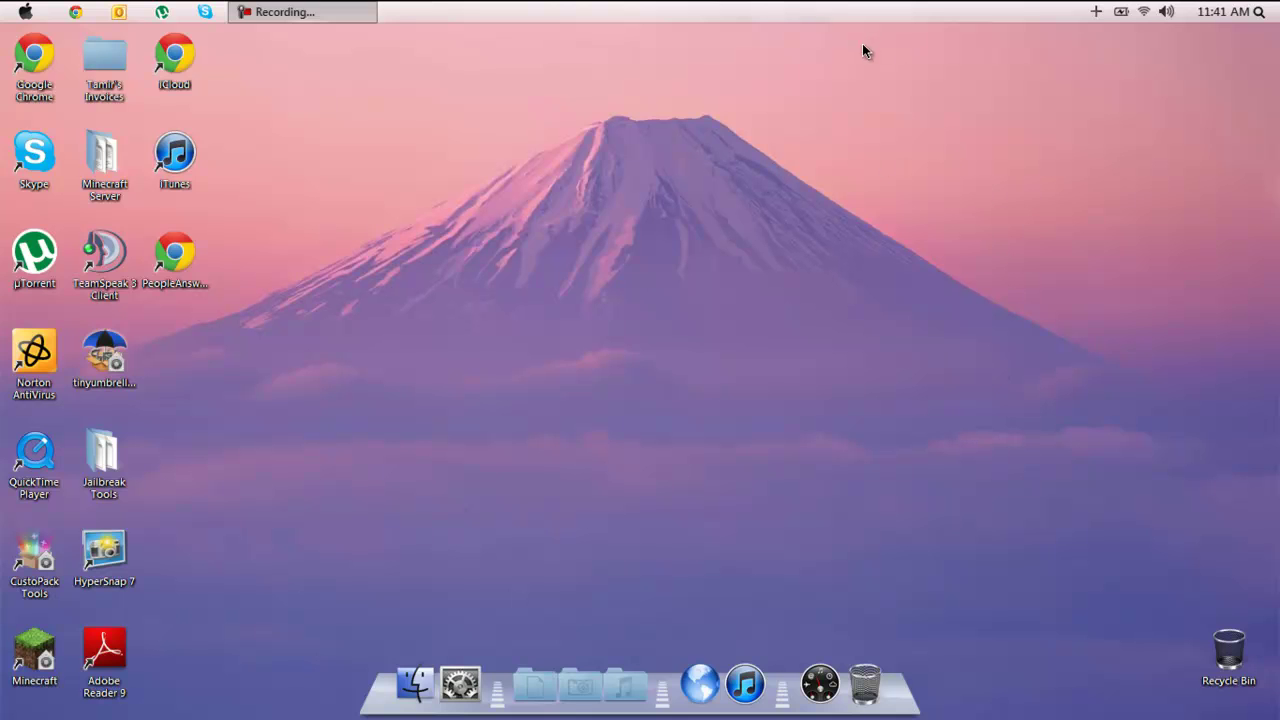
{"action": "left_click_drag", "start_coordinate": [852, 70], "coordinate": [577, 494]}
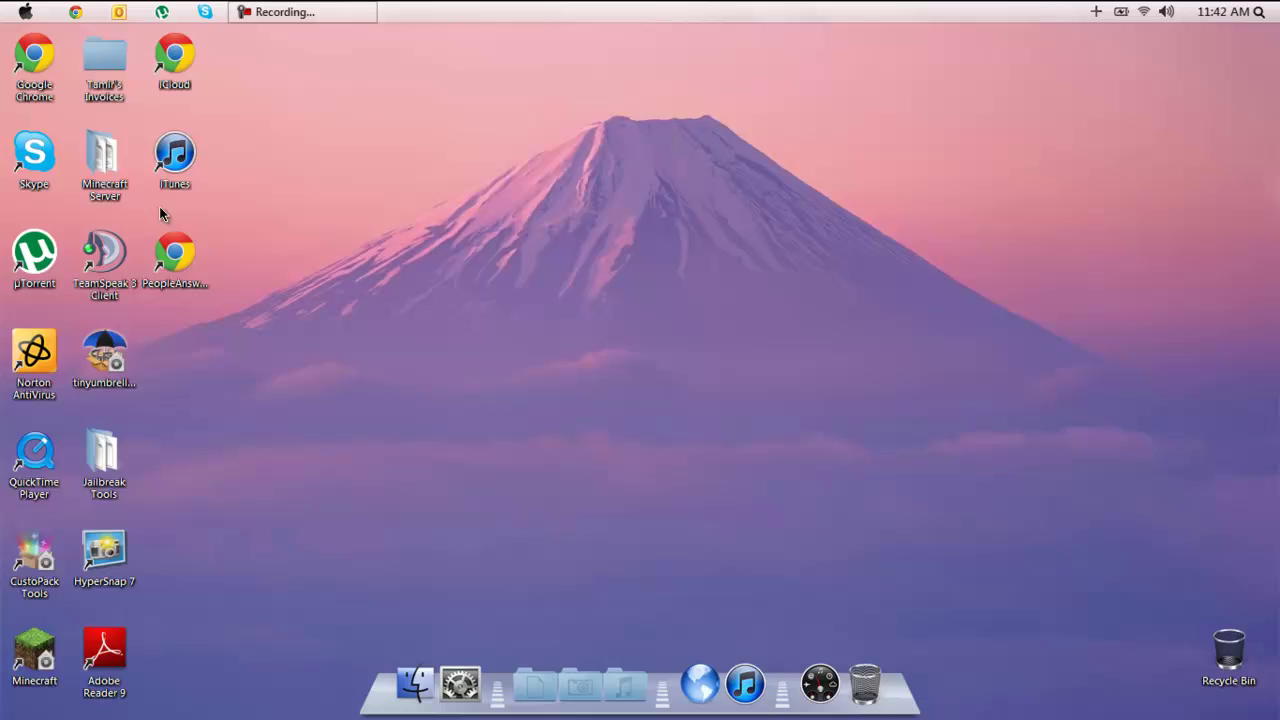
Open Google Chrome, search Google Images for "hd mac wallpapers 1080p", and browse the resulting wallpapers
{"action": "double_click", "coordinate": [34, 58]}
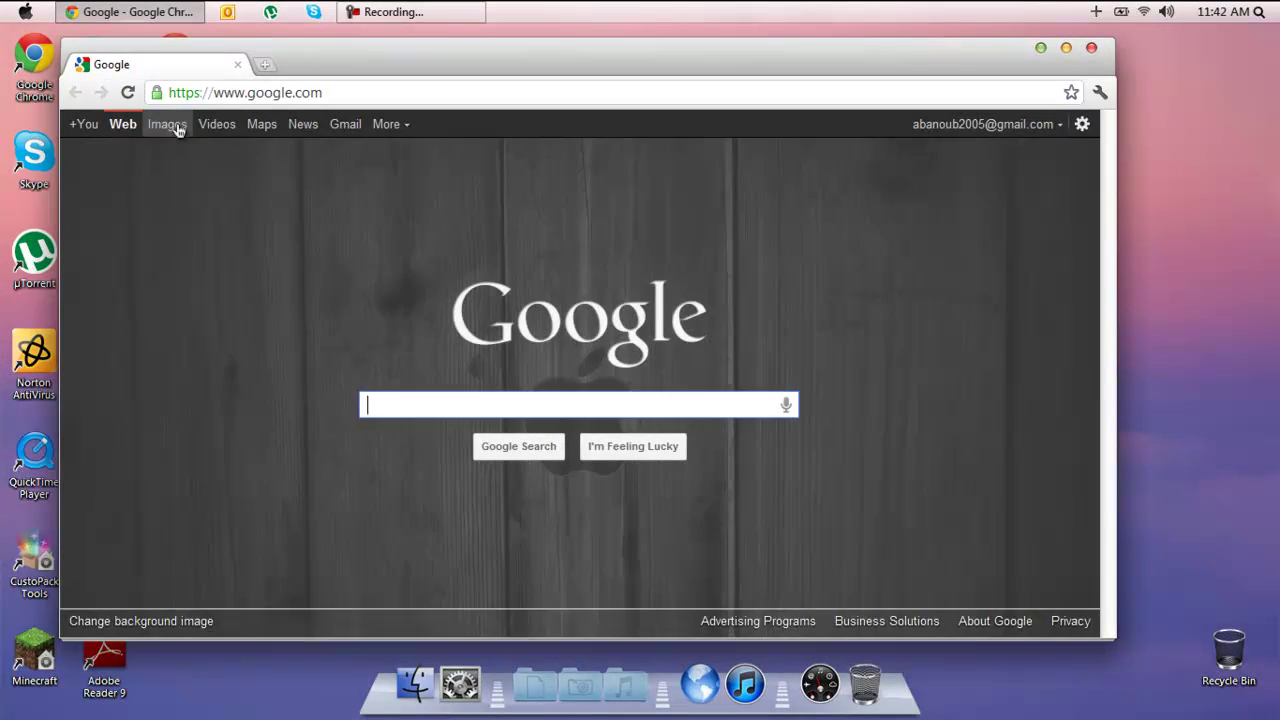
{"action": "left_click", "coordinate": [170, 126]}
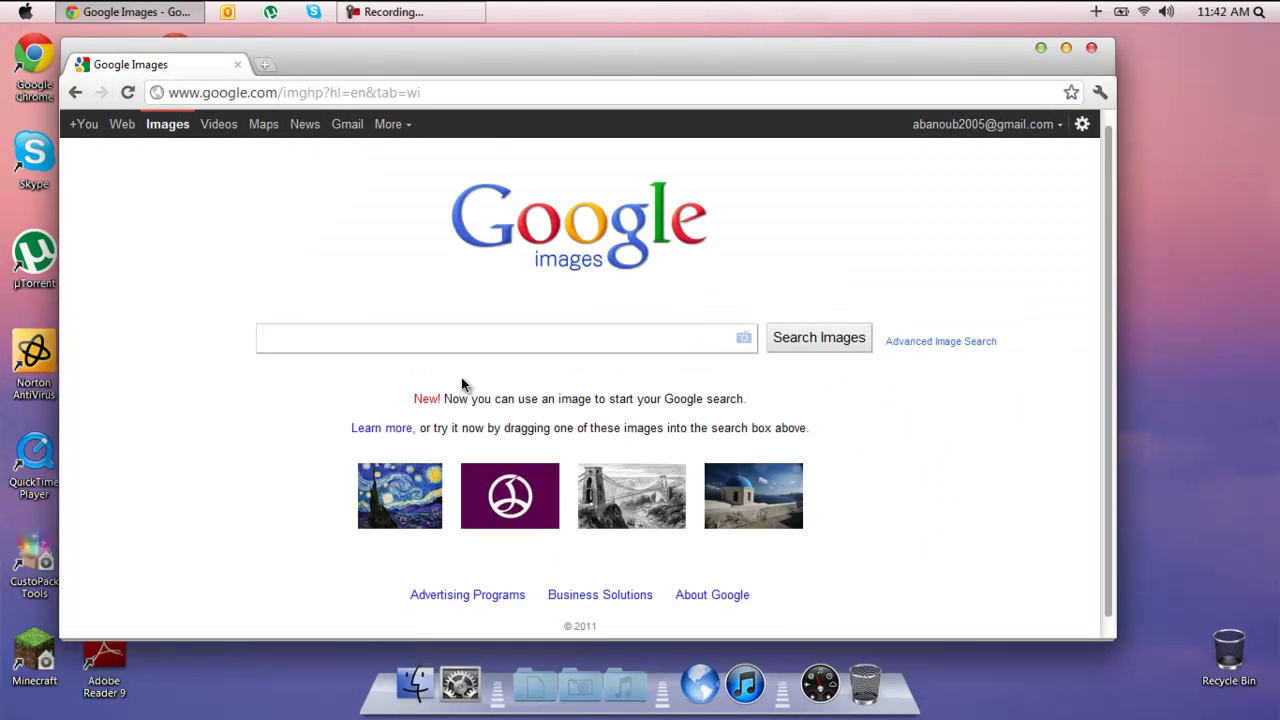
{"action": "type", "text": "ma"}
{"action": "key", "text": "BackSpace"}
{"action": "key", "text": "BackSpace"}
{"action": "type", "text": "hd w"}
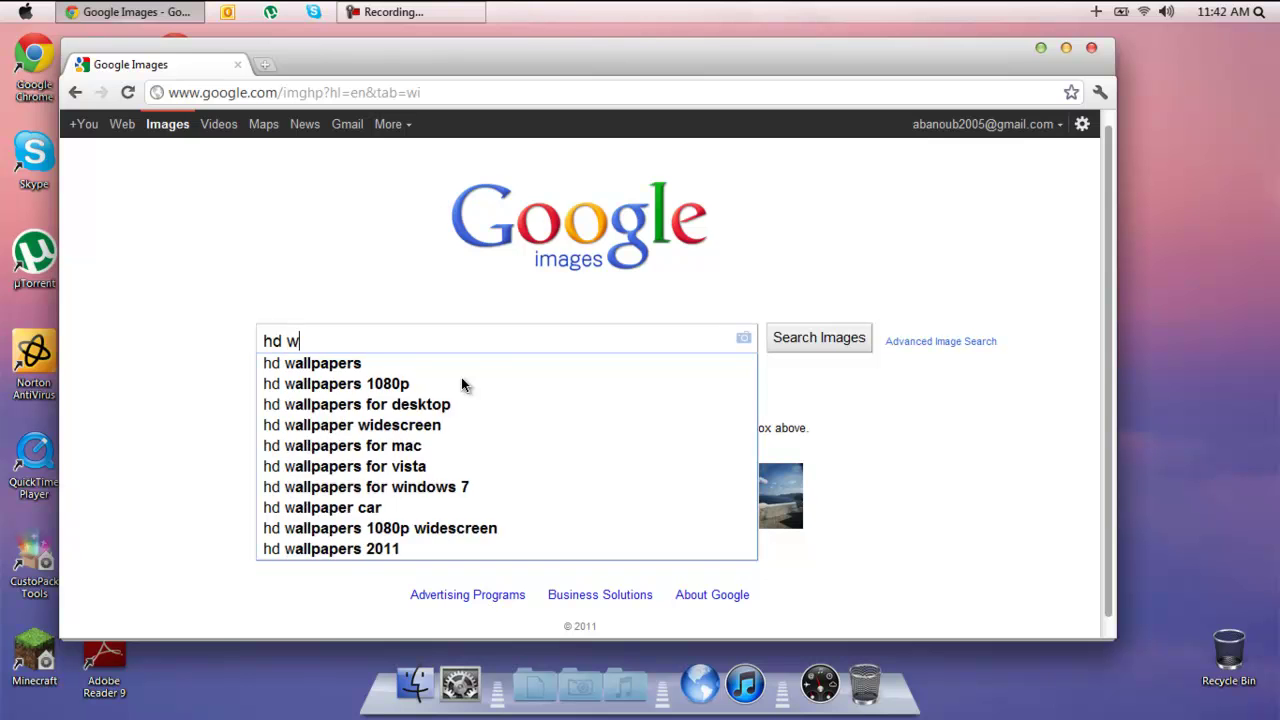
{"action": "key", "text": "BackSpace"}
{"action": "type", "text": "mac wa"}
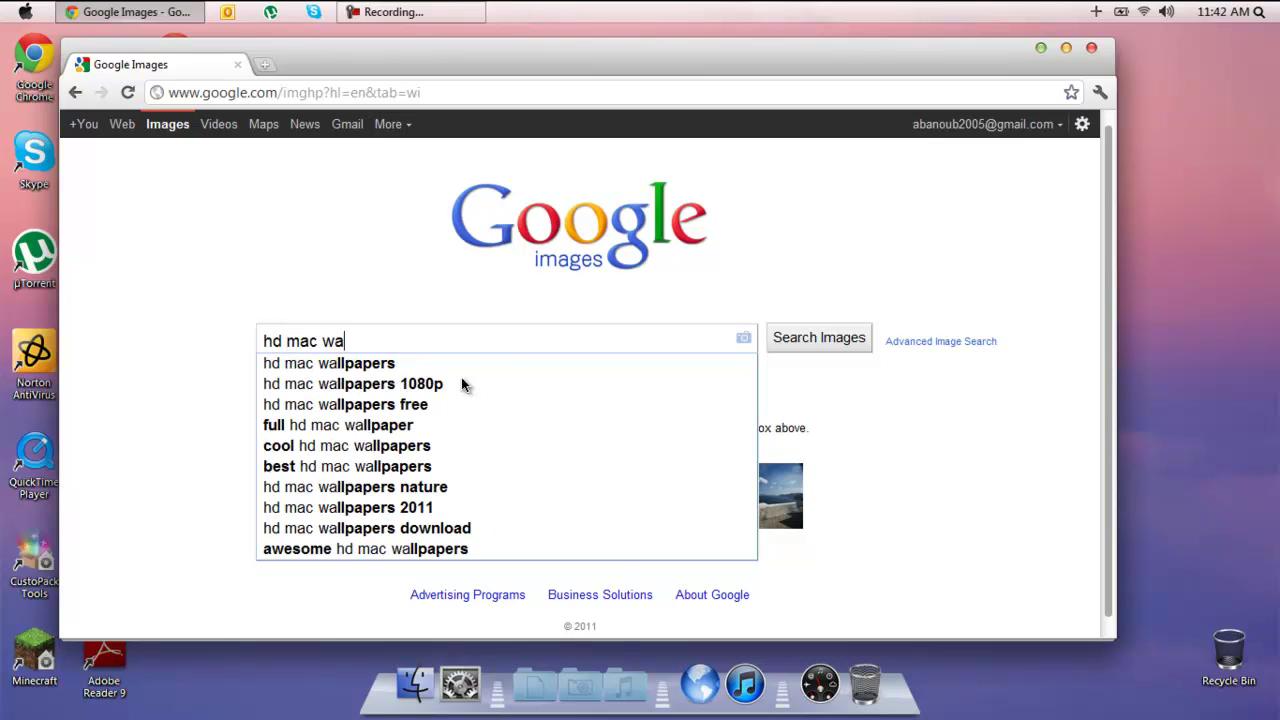
{"action": "key", "text": "Down"}
{"action": "left_click", "coordinate": [461, 383]}
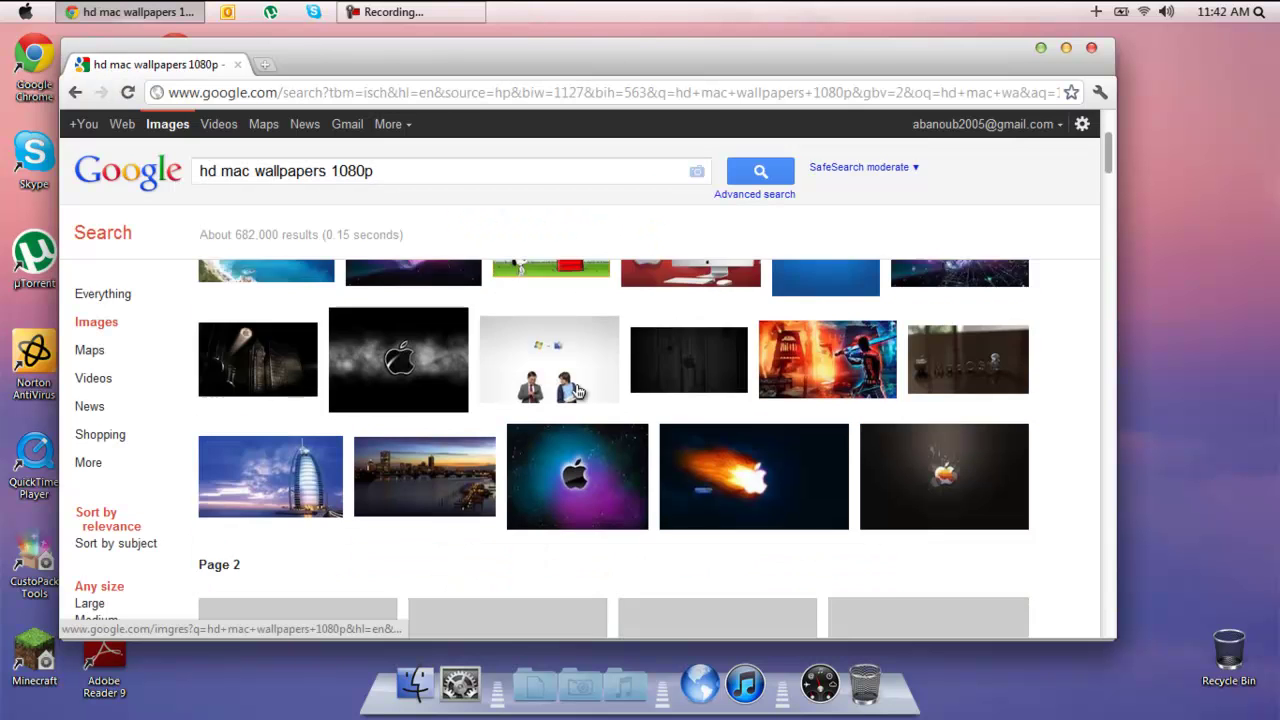
{"action": "scroll", "coordinate": [576, 390], "scroll_direction": "down", "scroll_amount": 2}
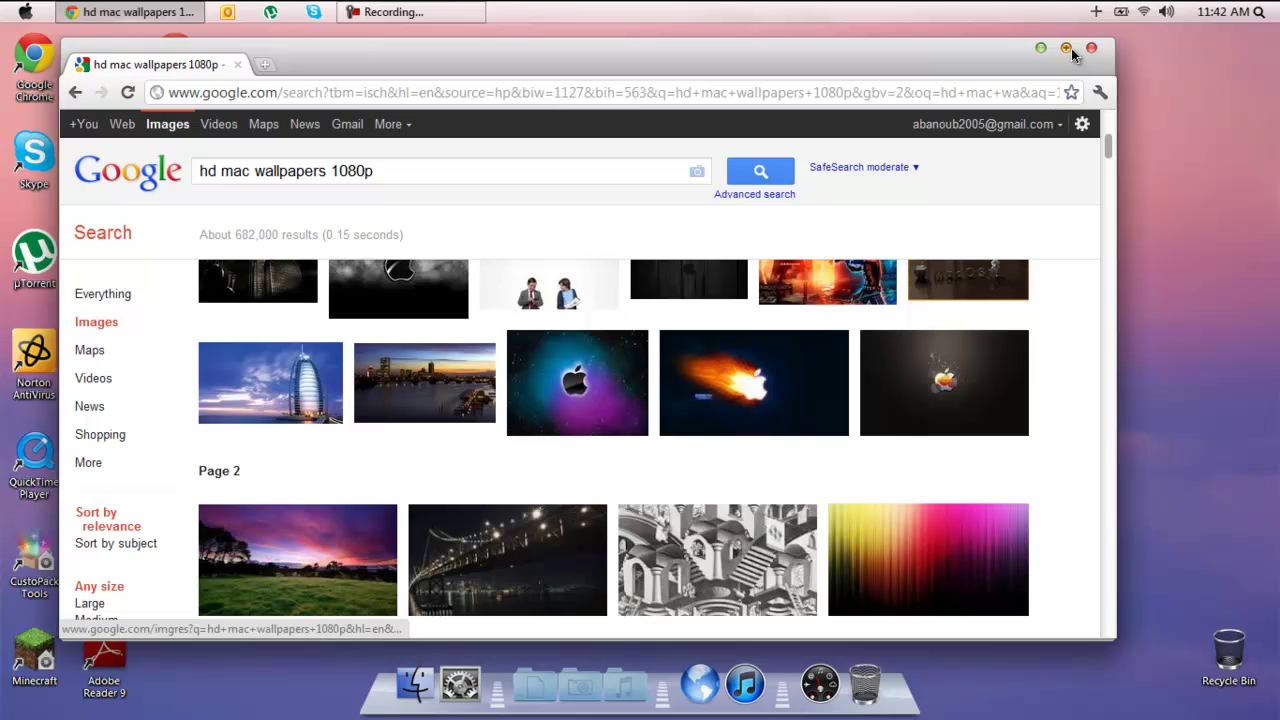
{"action": "scroll", "coordinate": [980, 342], "scroll_direction": "down", "scroll_amount": 5}
{"action": "scroll", "coordinate": [980, 342], "scroll_direction": "up", "scroll_amount": 8}
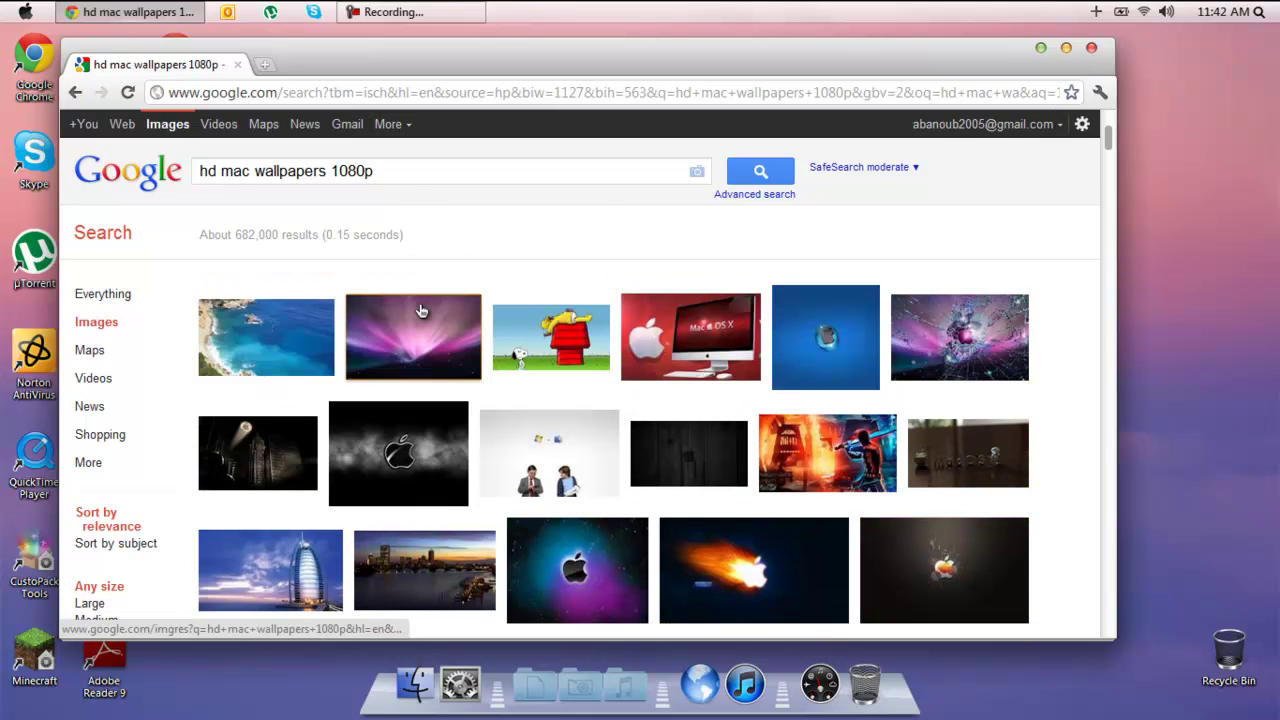
Search Google Images for "snow leopard hd wallpaper" and open the pink and purple Snow Leopard desktop picture in the first row
{"action": "left_click", "coordinate": [417, 170]}
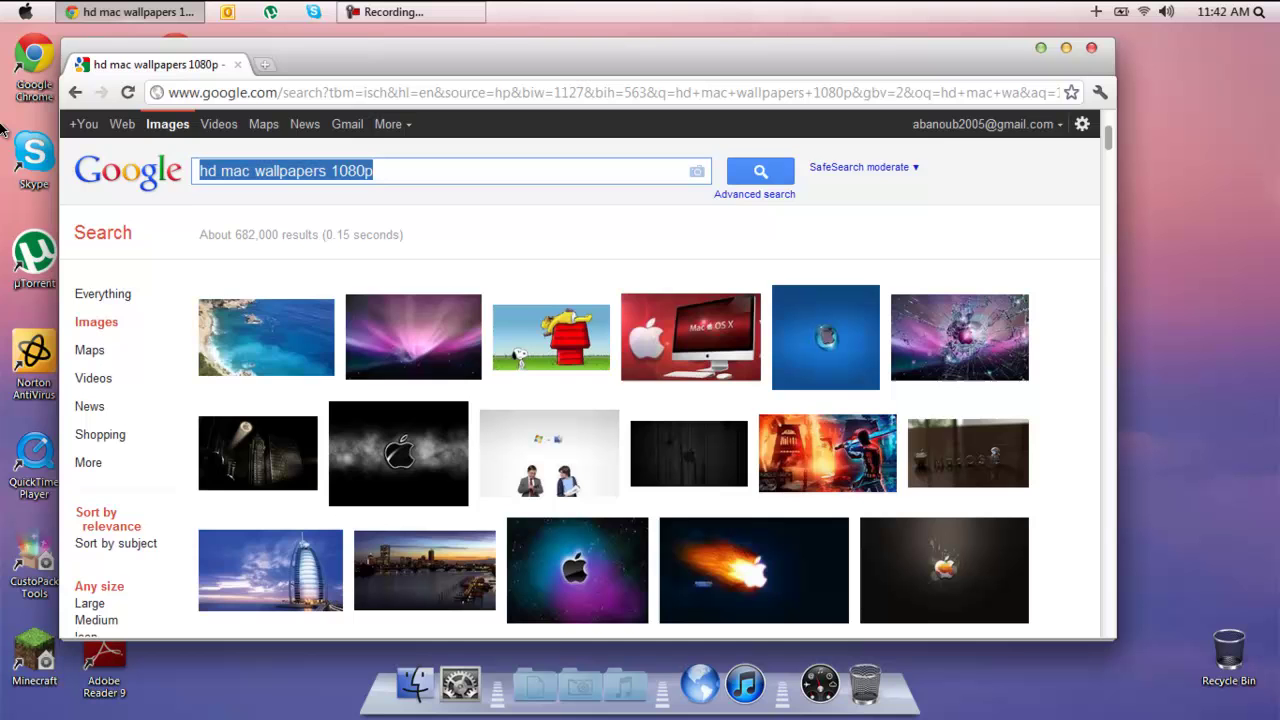
{"action": "type", "text": "snow lea"}
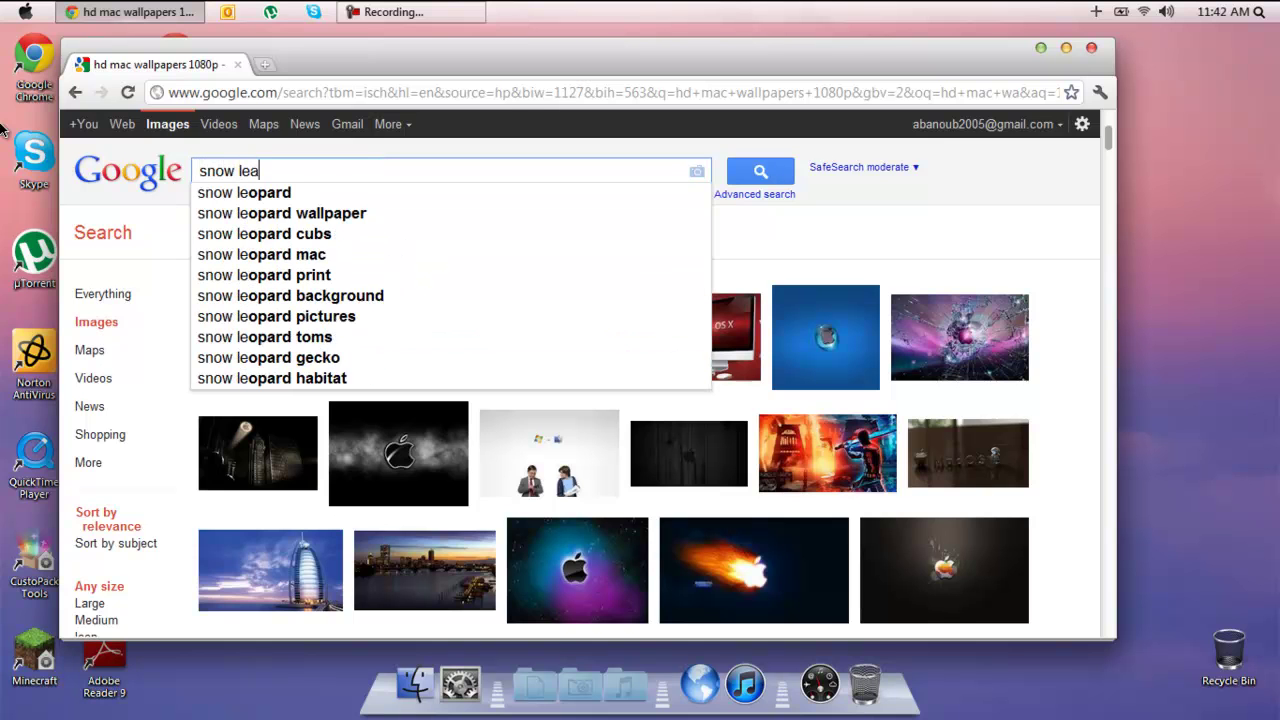
{"action": "key", "text": "BackSpace"}
{"action": "type", "text": "opard jd"}
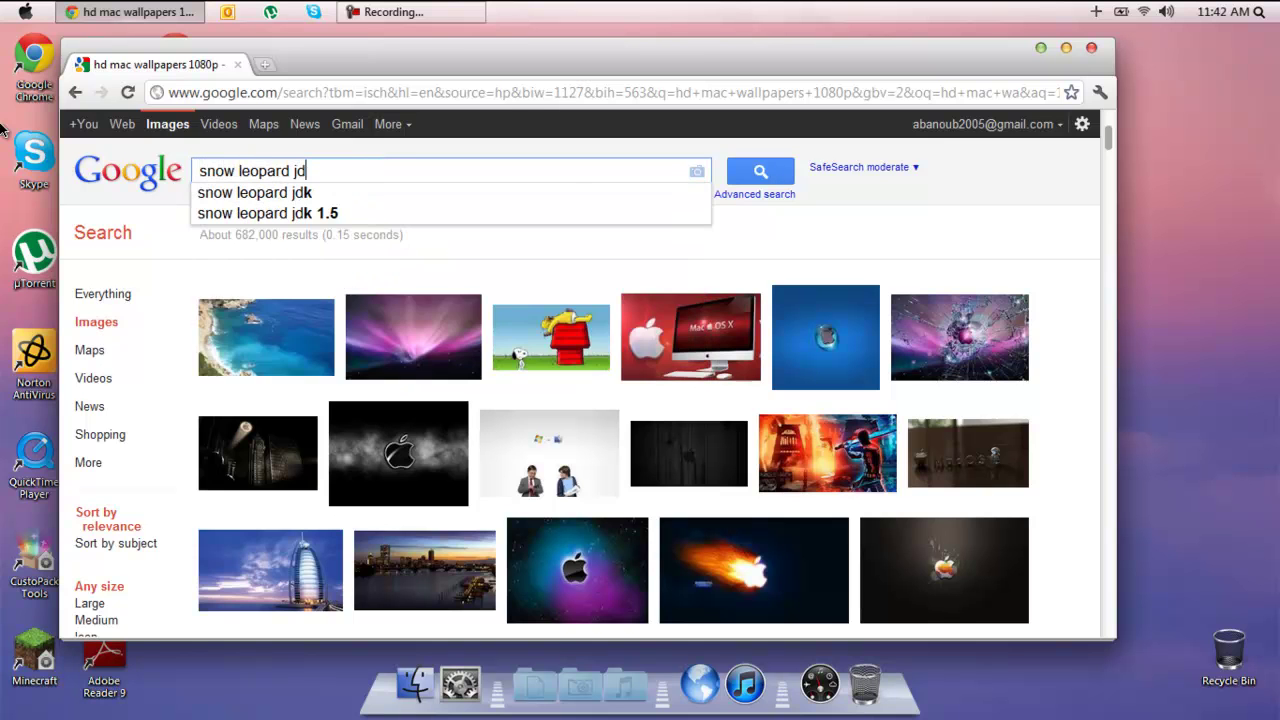
{"action": "key", "text": "BackSpace"}
{"action": "key", "text": "BackSpace"}
{"action": "type", "text": "hd wallpaper"}
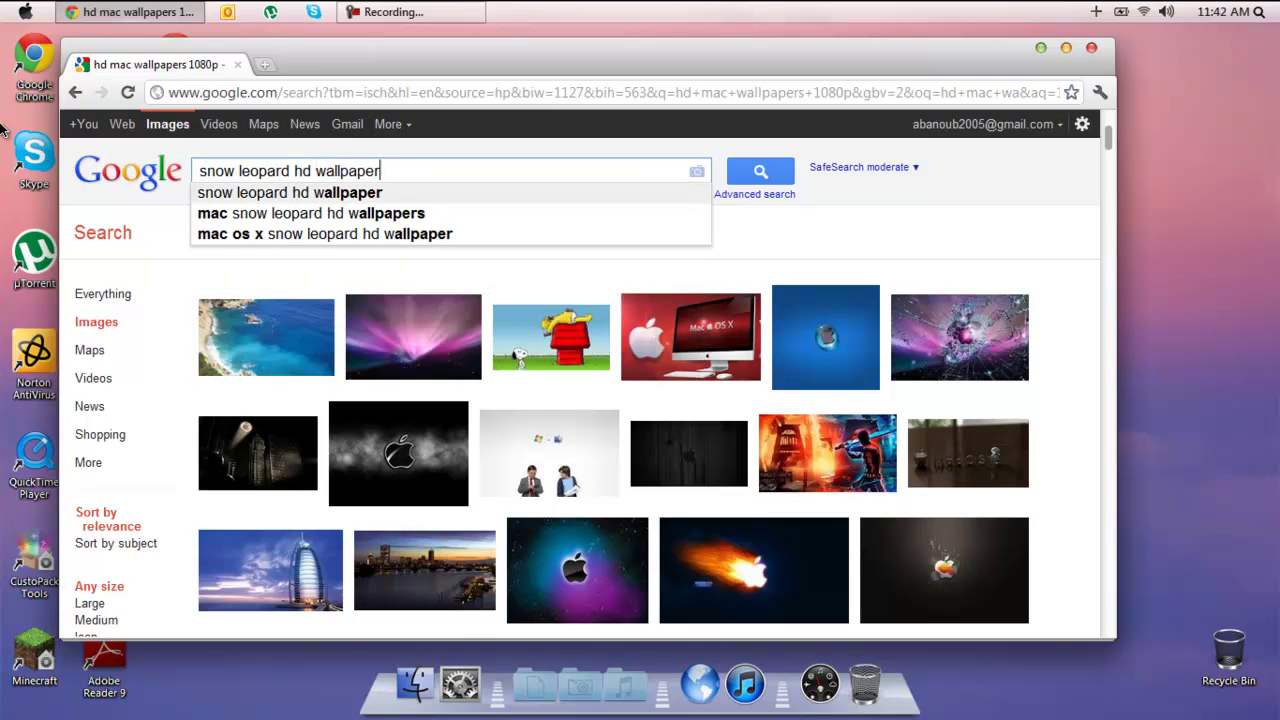
{"action": "key", "text": "Return"}
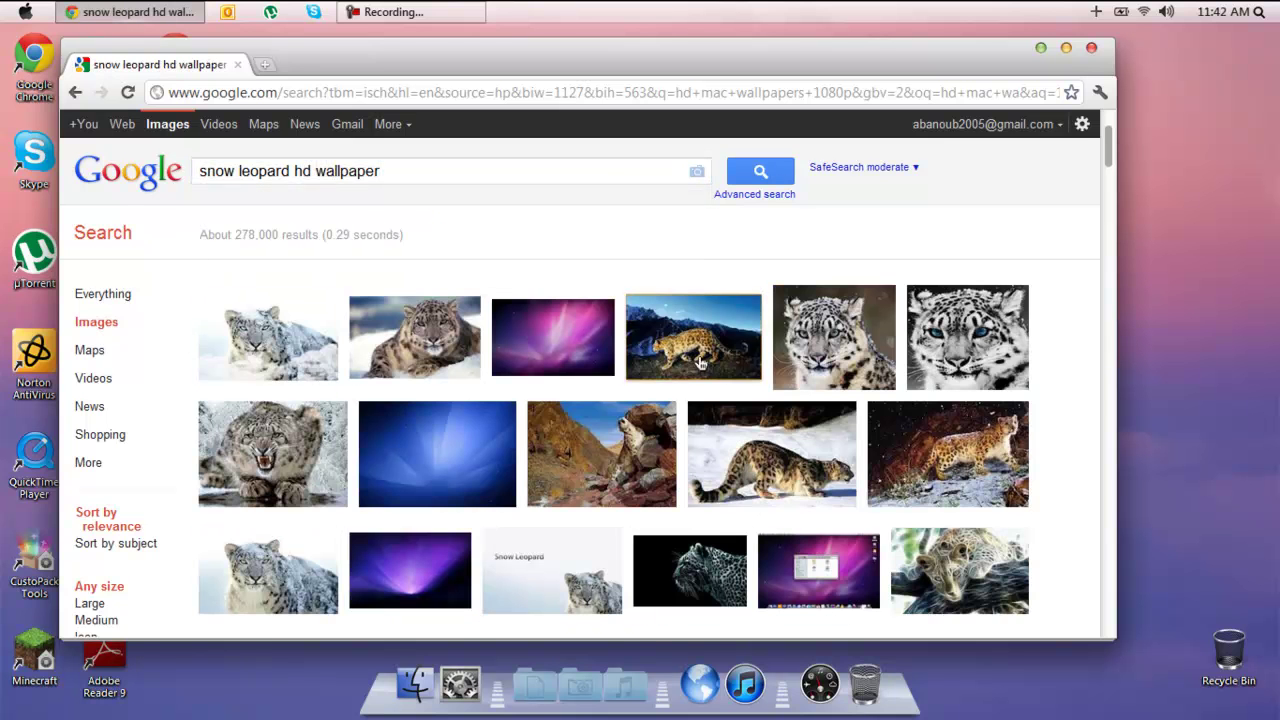
{"action": "left_click", "coordinate": [556, 357]}
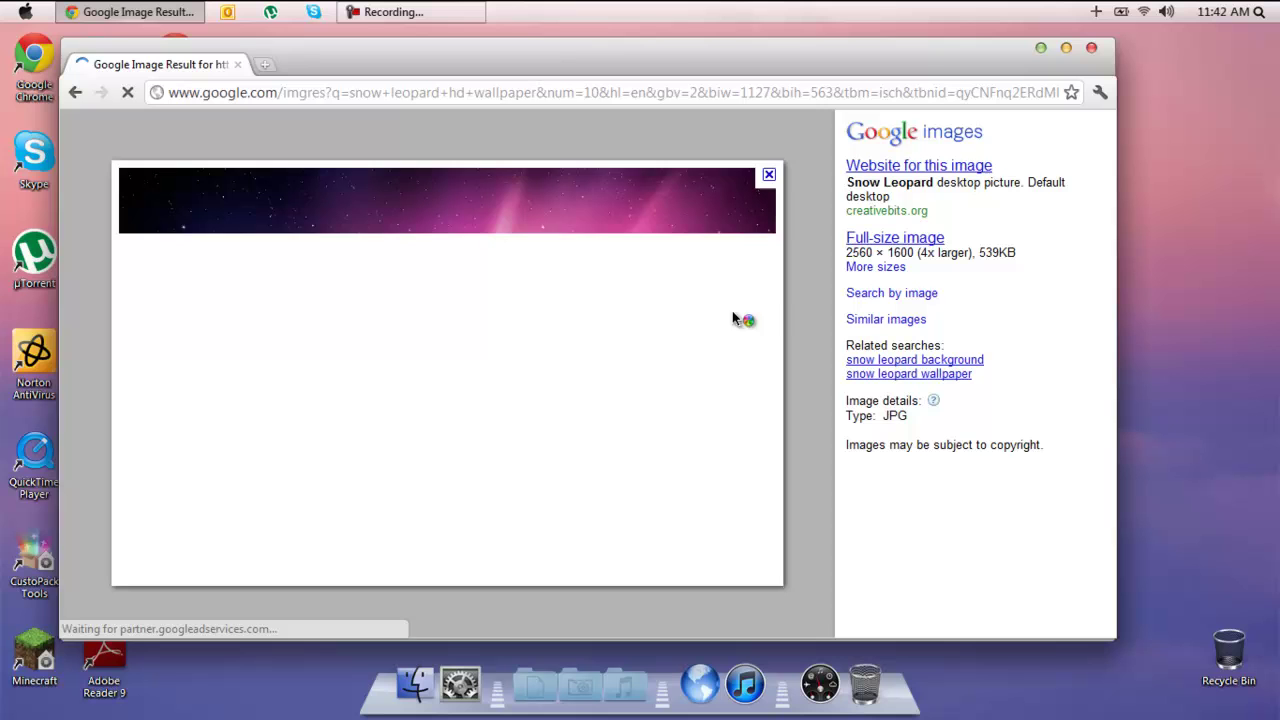
Save the Snow Leopard picture as the JPEG image DefaultDesktop in the Downloads folder and close the browser
{"action": "right_click", "coordinate": [587, 237]}
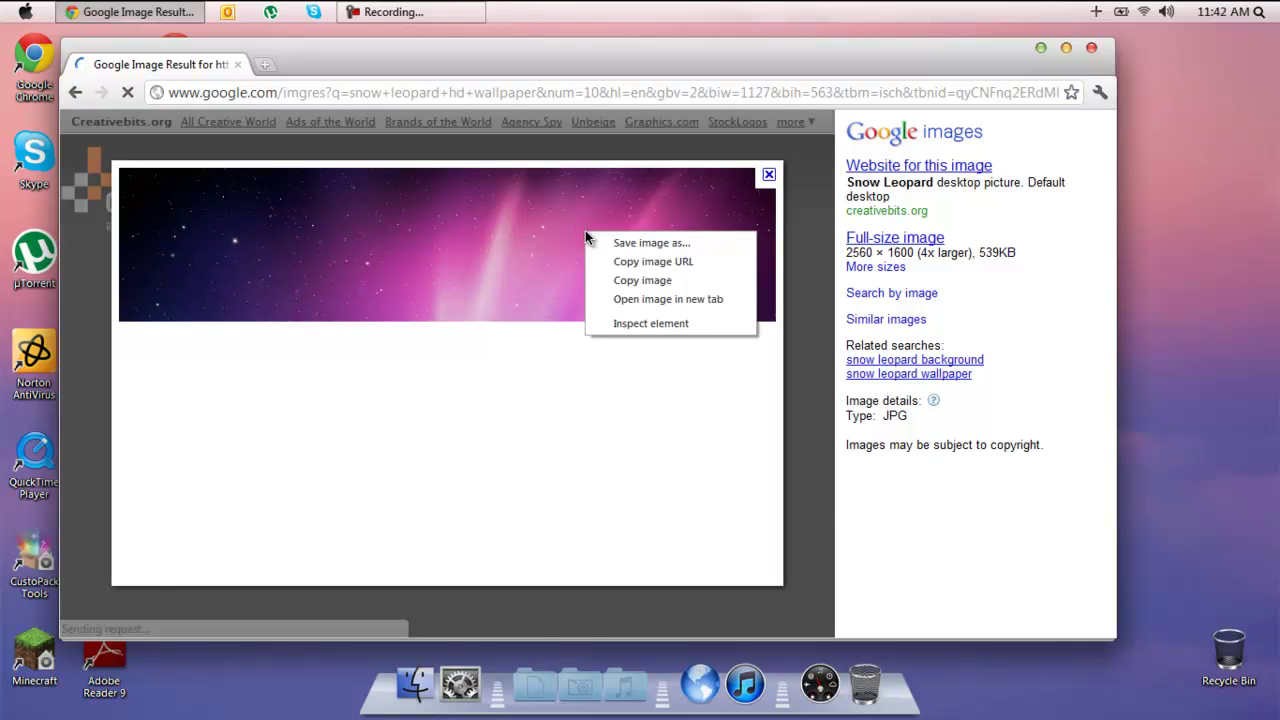
{"action": "left_click", "coordinate": [647, 249]}
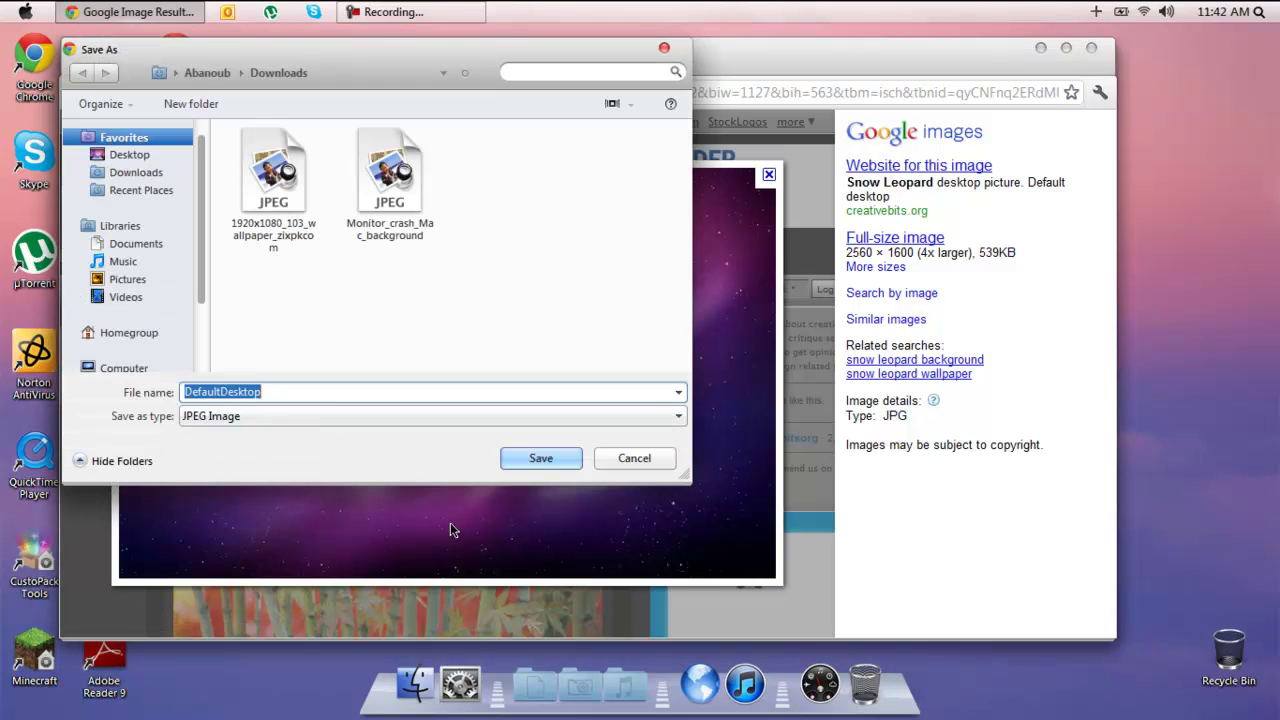
{"action": "left_click", "coordinate": [515, 458]}
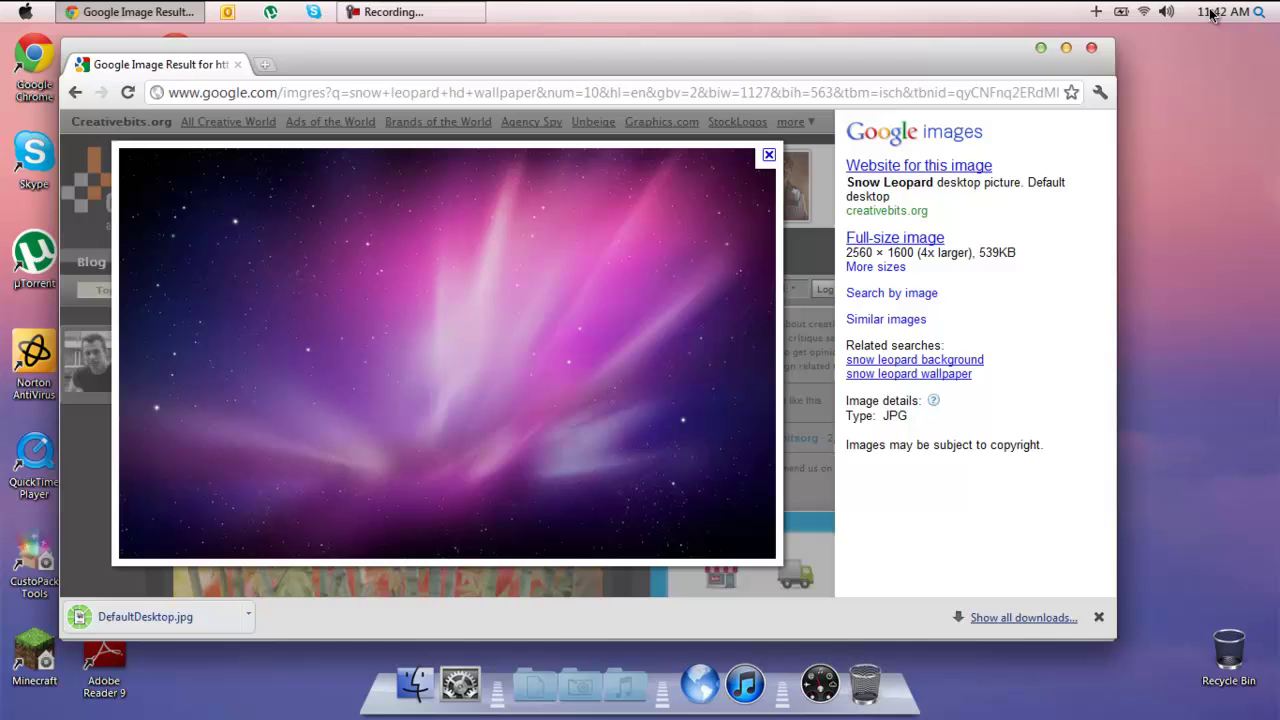
{"action": "left_click", "coordinate": [1090, 48]}
Browse to the Downloads folder in Windows Explorer and open the DefaultDesktop picture in Windows Photo Viewer
{"action": "left_click", "coordinate": [25, 11]}
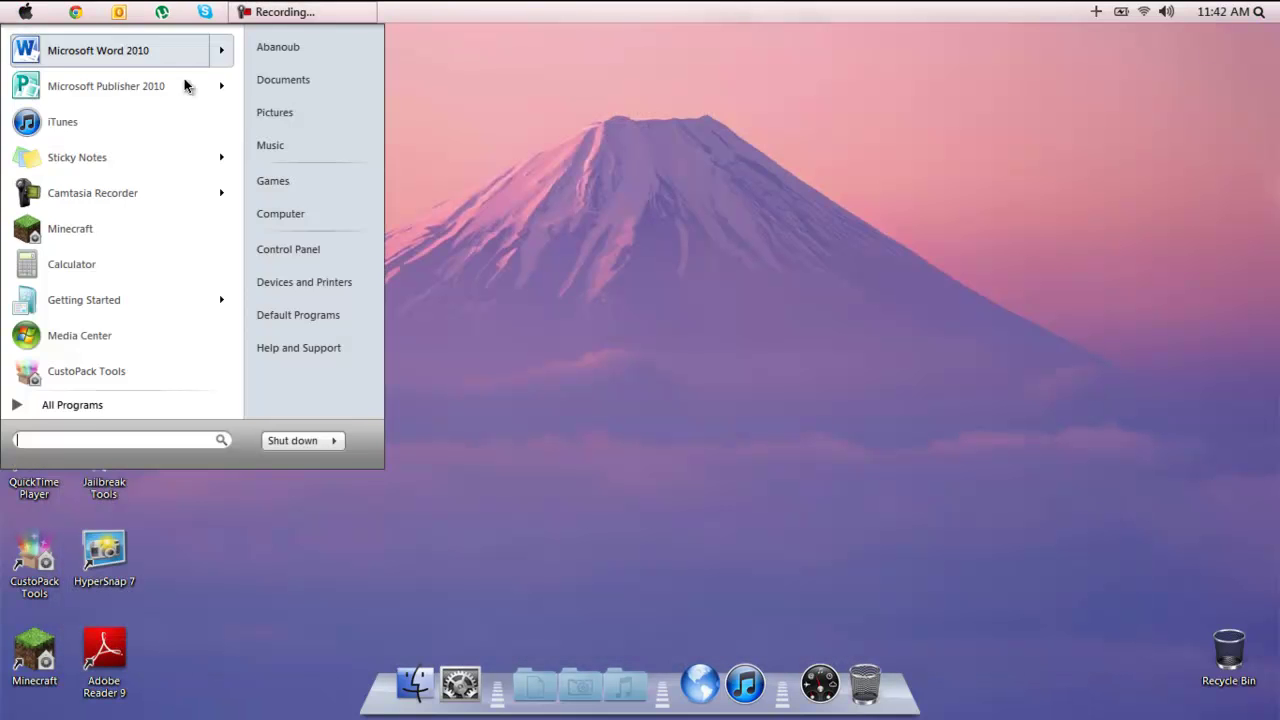
{"action": "left_click", "coordinate": [274, 97]}
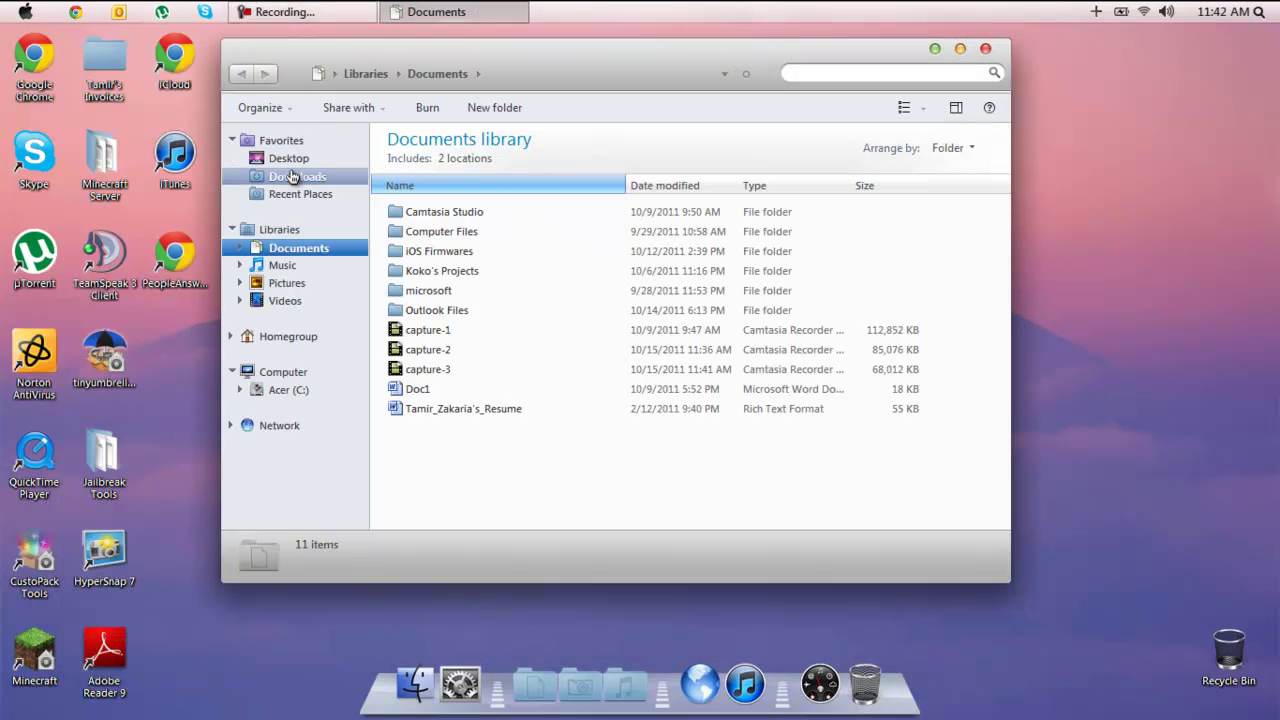
{"action": "left_click", "coordinate": [290, 176]}
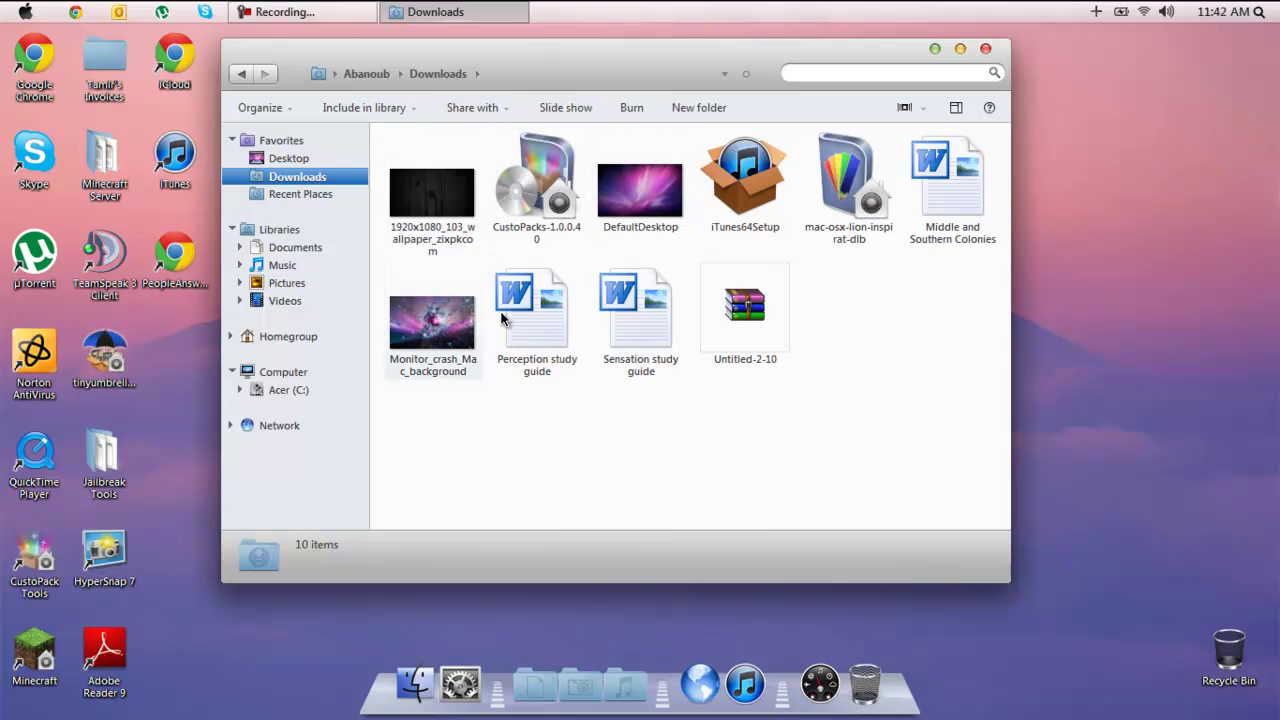
{"action": "left_click", "coordinate": [470, 322]}
{"action": "double_click", "coordinate": [640, 192]}
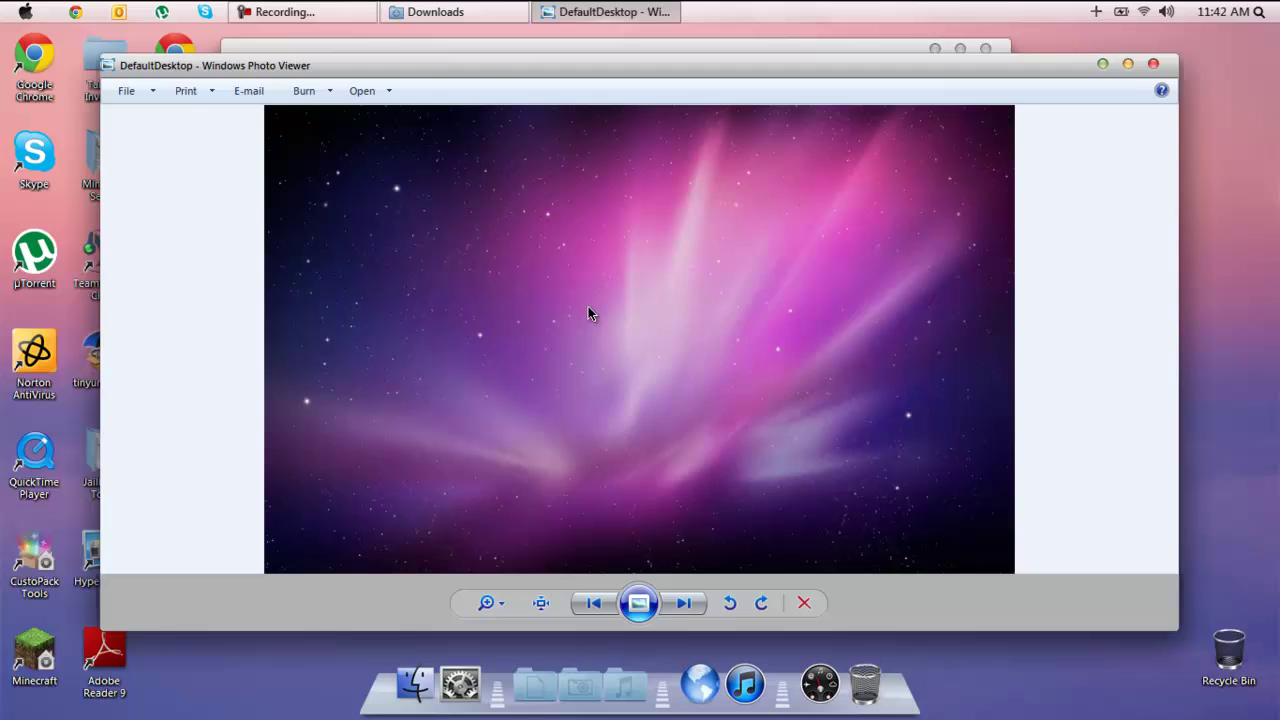
Set the DefaultDesktop picture as the desktop background and close the photo viewer and the Downloads window
{"action": "right_click", "coordinate": [571, 283]}
{"action": "left_click", "coordinate": [678, 322]}
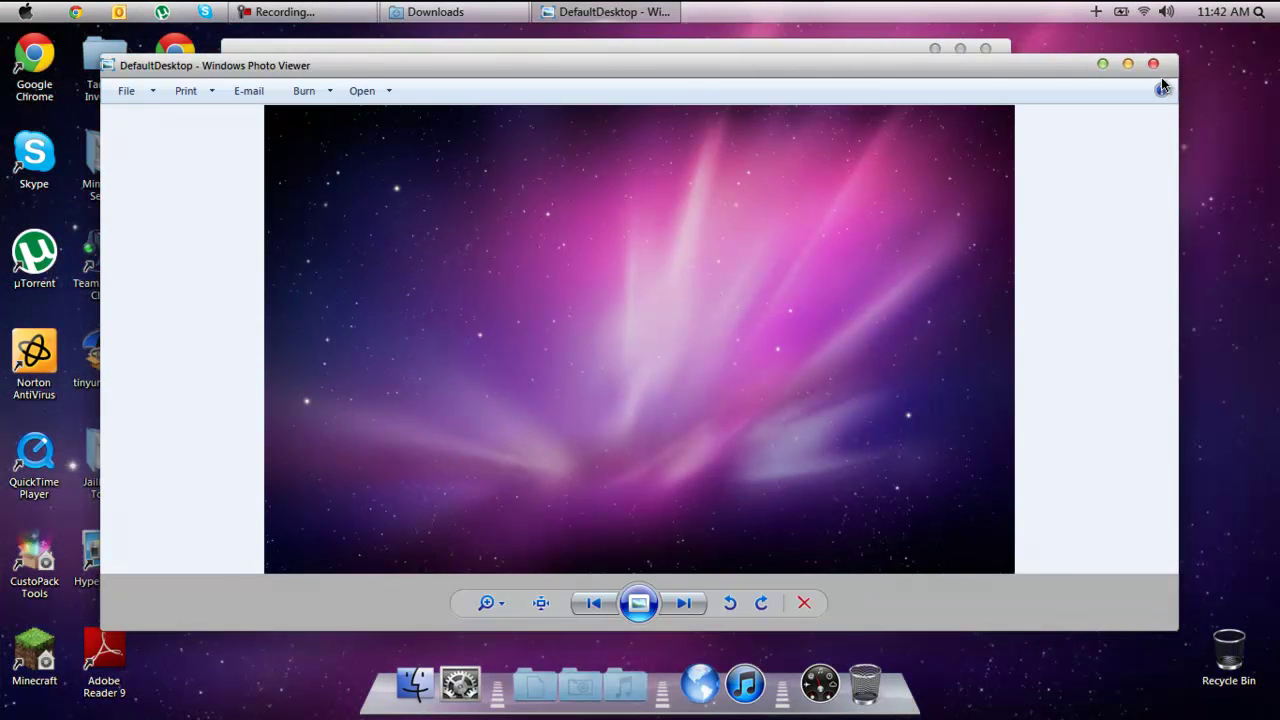
{"action": "left_click", "coordinate": [1153, 64]}
{"action": "left_click", "coordinate": [986, 49]}
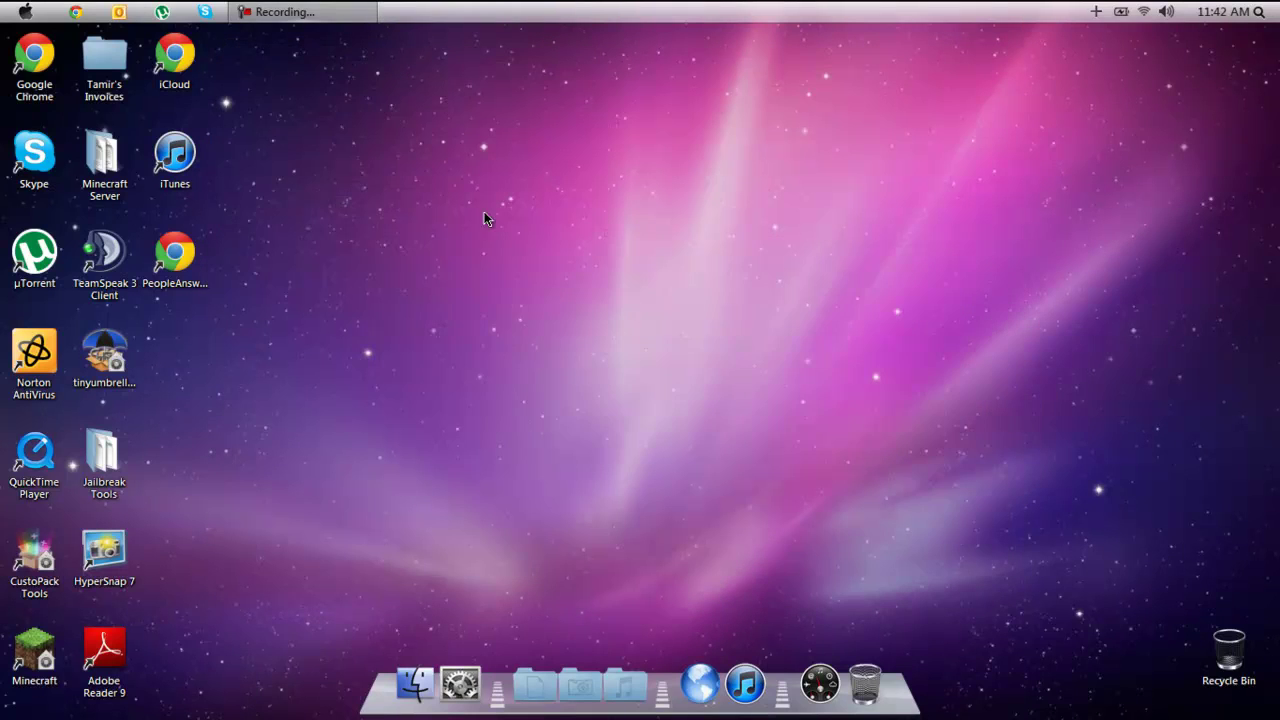
{"action": "left_click_drag", "start_coordinate": [486, 294], "coordinate": [1126, 338]}
{"action": "left_click_drag", "start_coordinate": [1066, 249], "coordinate": [488, 454]}
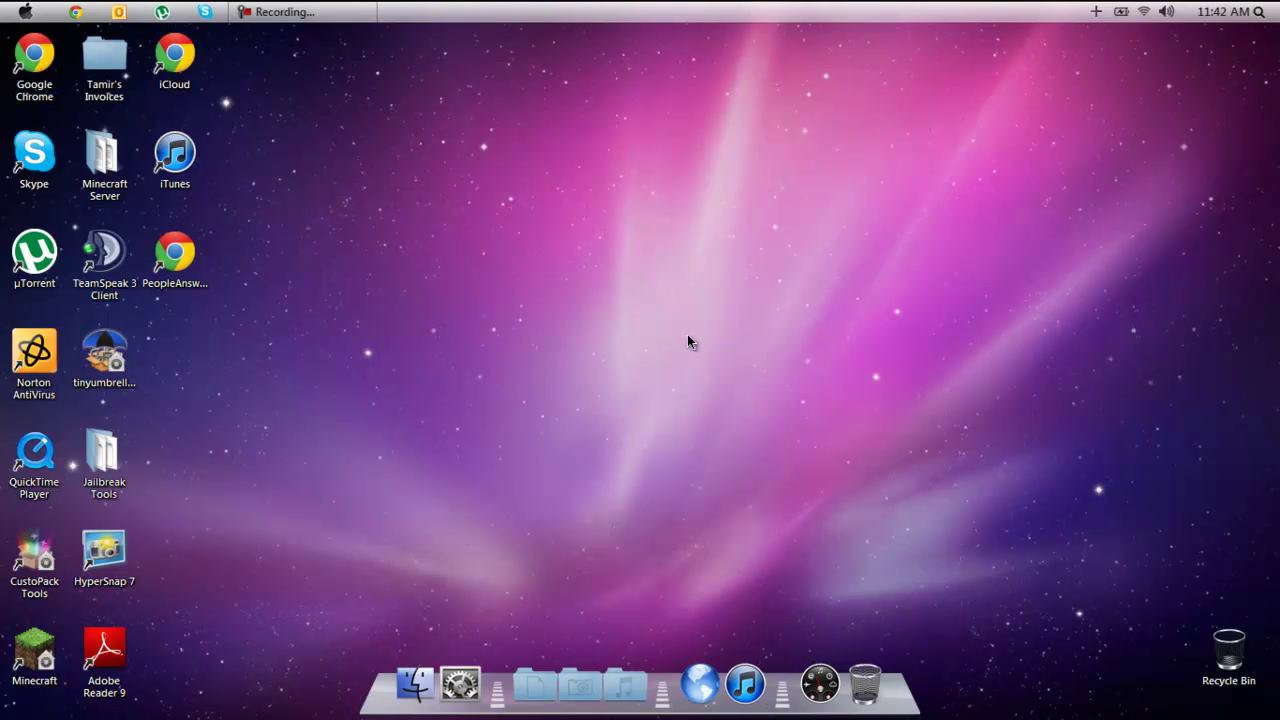